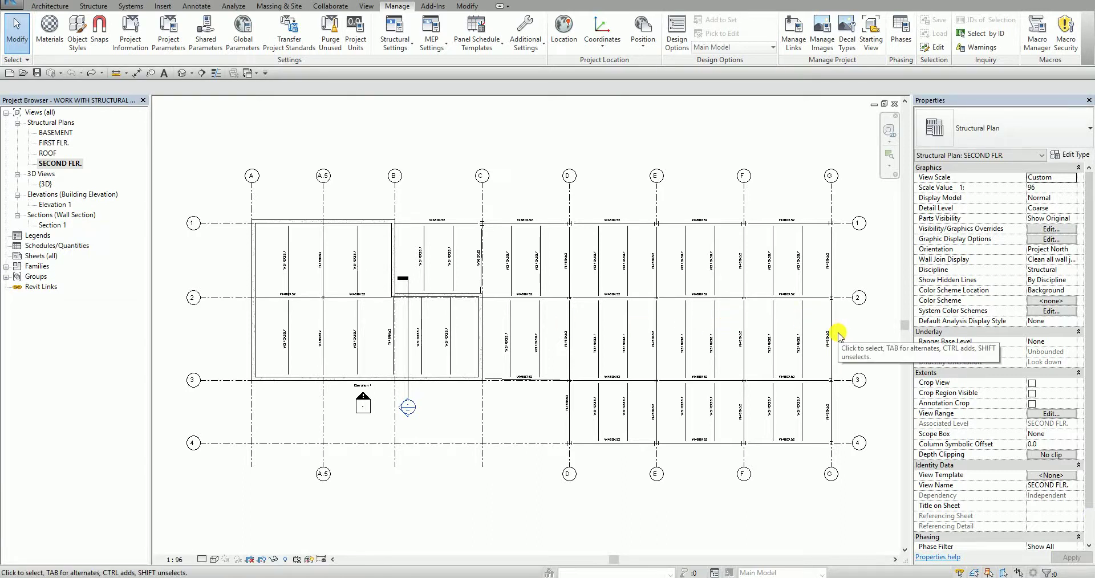
# Step: Set the start and end connections of the W460X52 girder on grid G between grids 2 and 3 to Moment Frame
pyautogui.scroll(4, 690, 337)
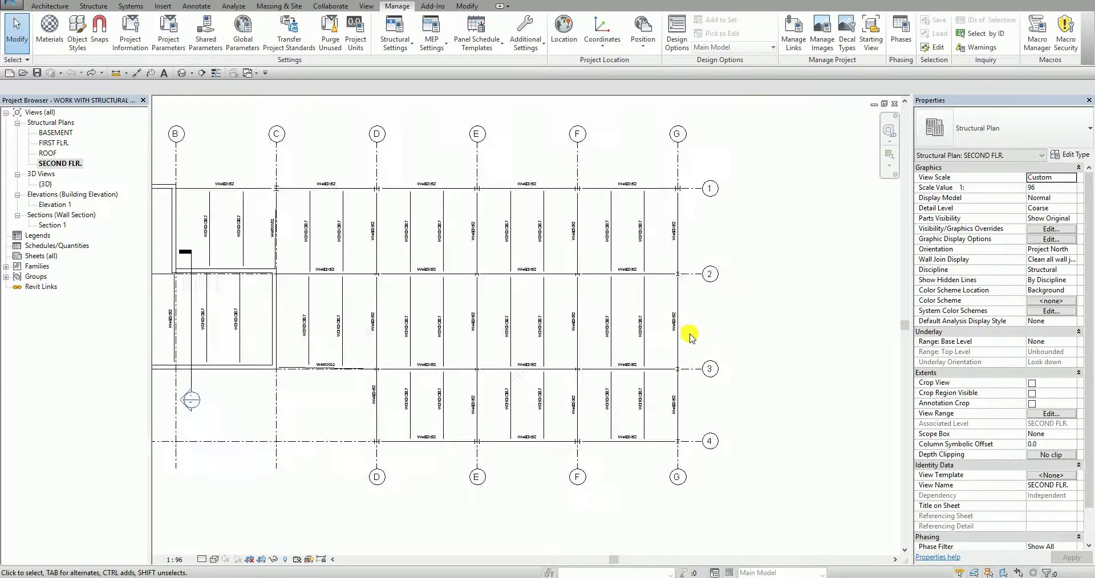
pyautogui.moveTo(707, 354); pyautogui.dragTo(660, 268, button='middle')
pyautogui.scroll(3, 696, 265)
pyautogui.click(623, 259)
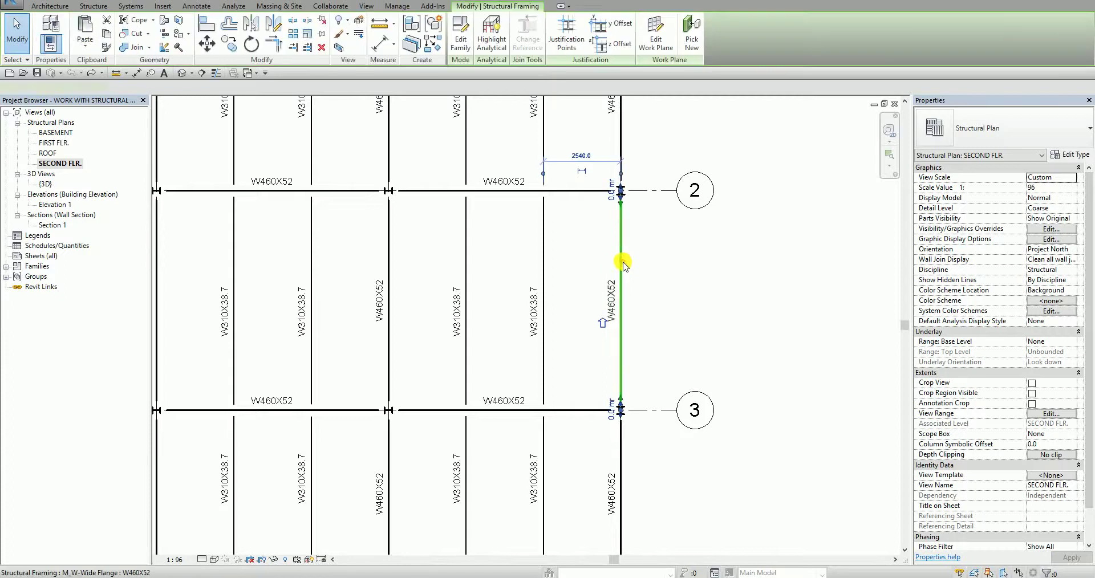
pyautogui.click(623, 258)
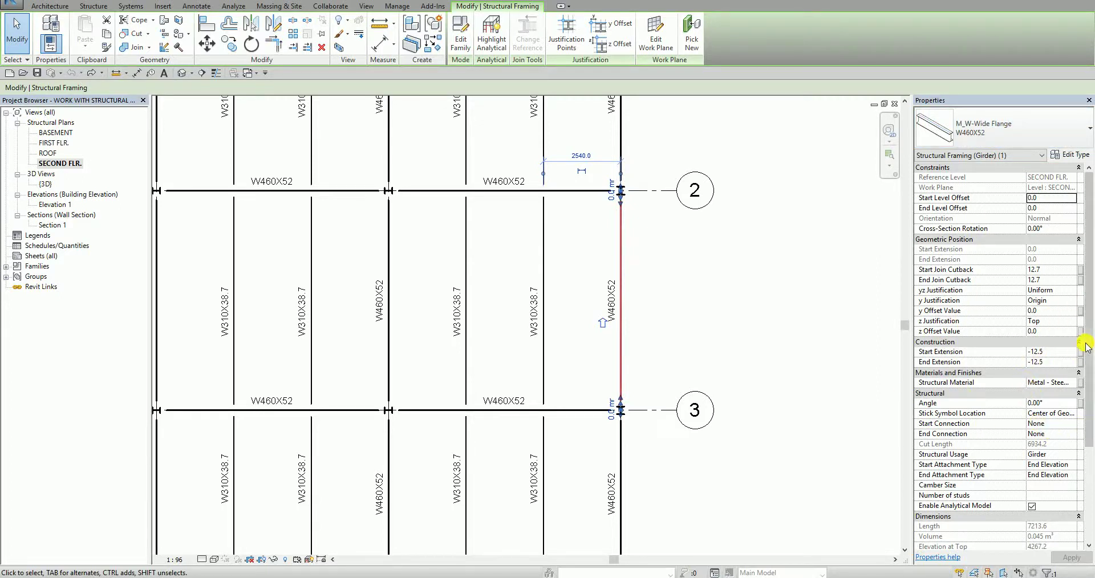
pyautogui.scroll(-3, 1081, 425)
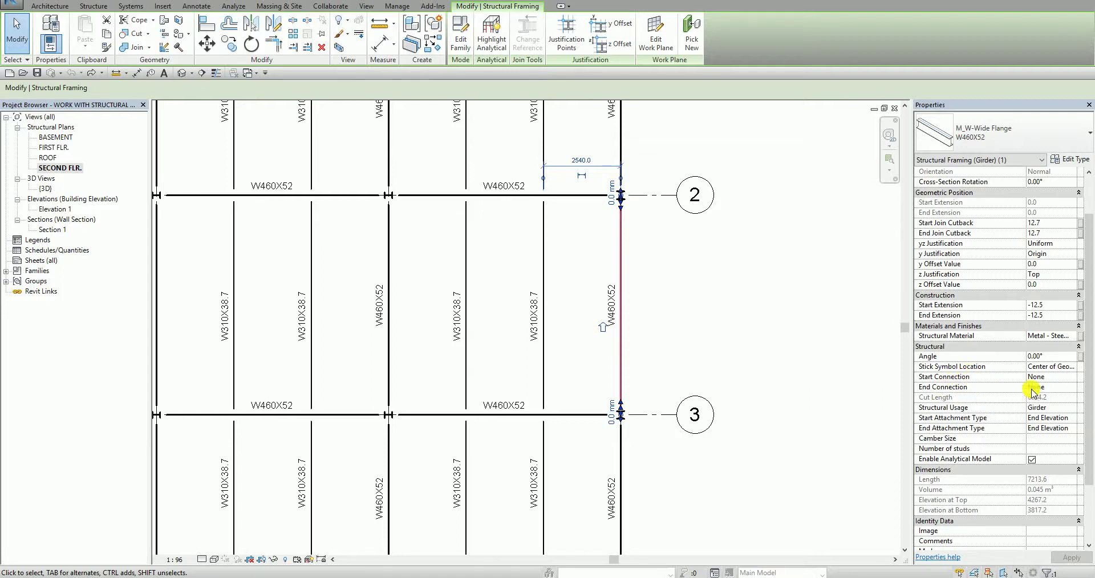
pyautogui.click(1069, 378)
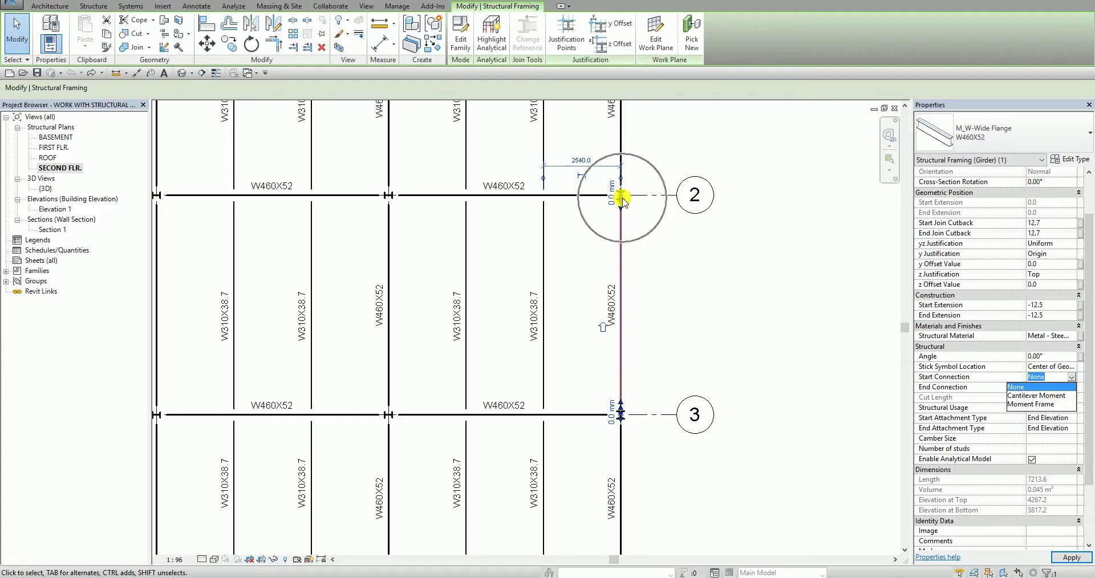
pyautogui.click(1031, 404)
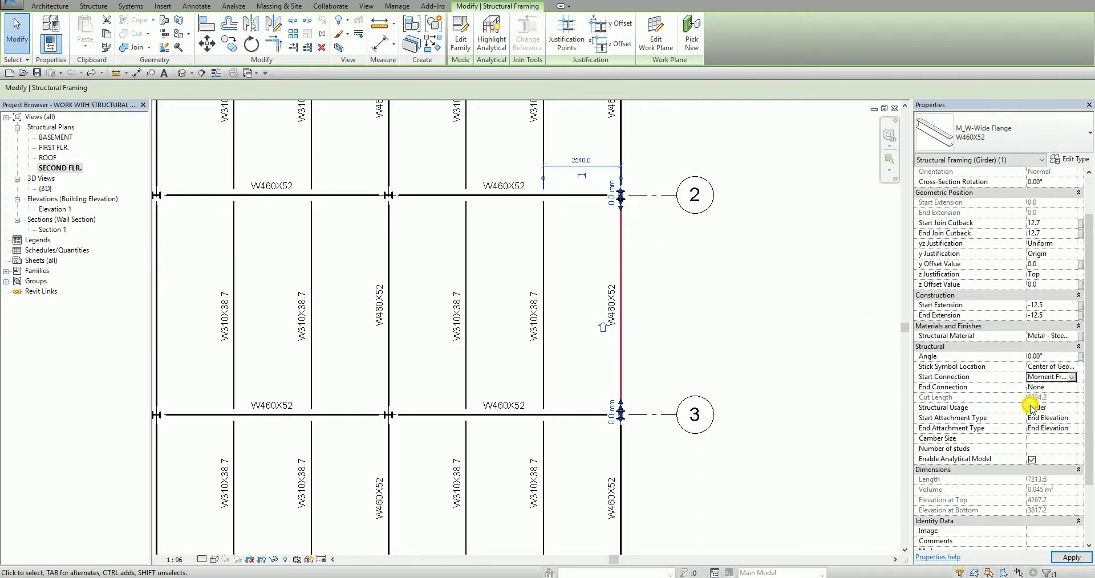
pyautogui.click(1064, 388)
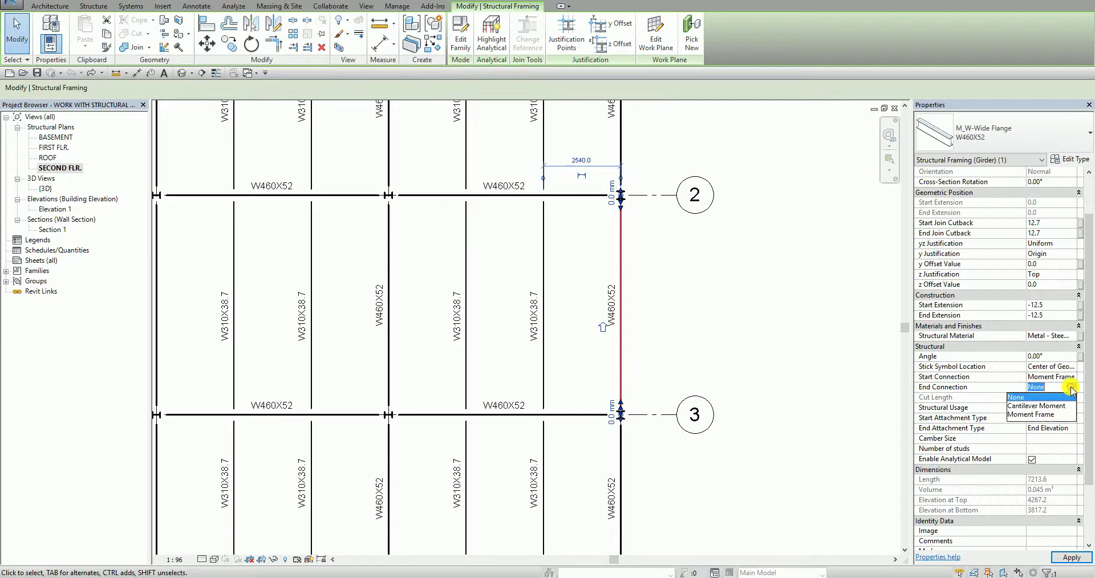
pyautogui.click(1038, 414)
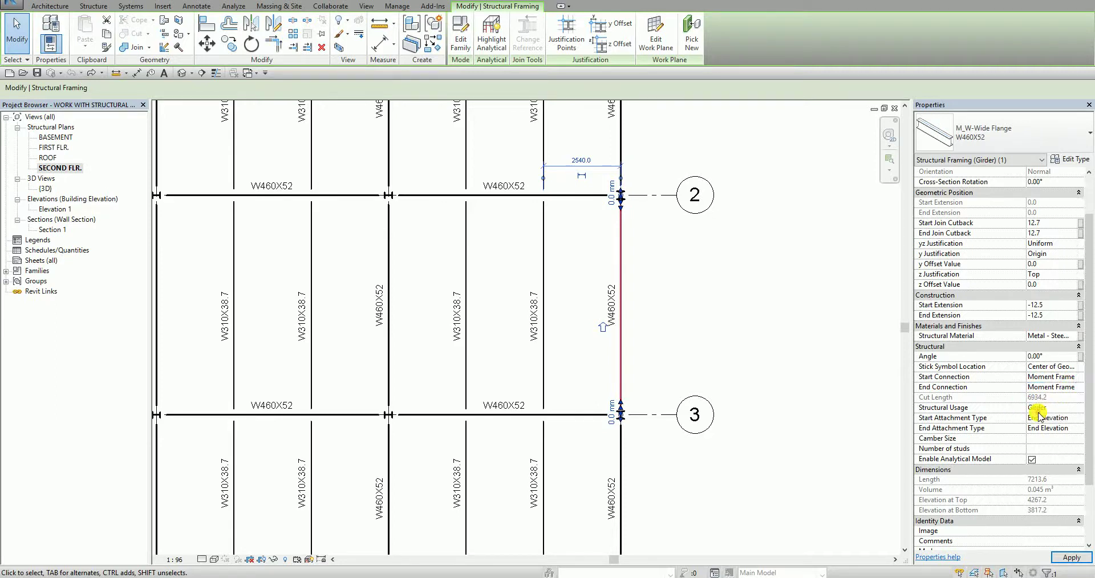
pyautogui.click(1071, 559)
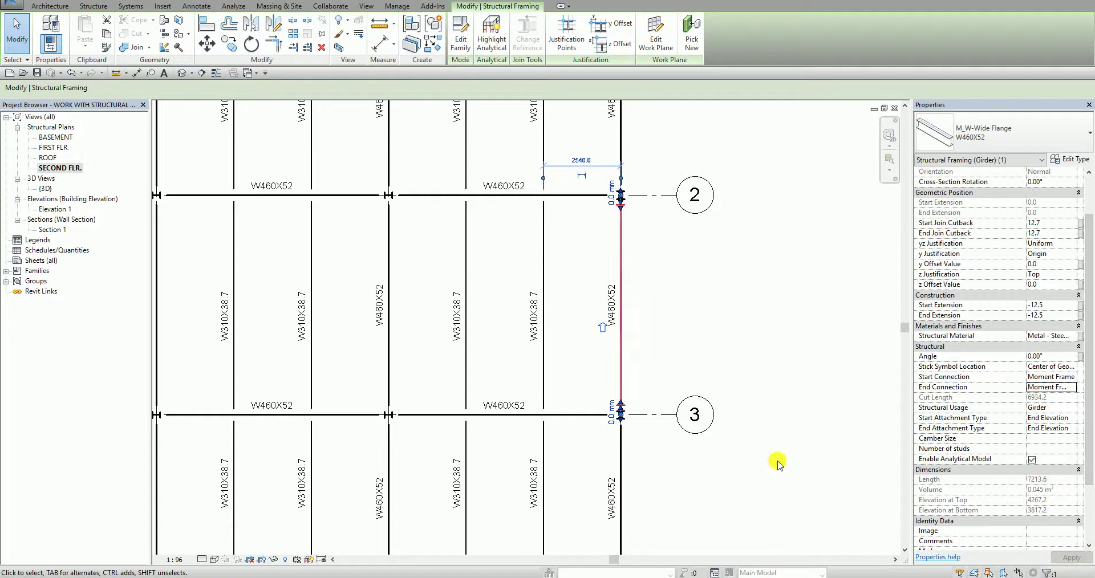
pyautogui.click(665, 306)
# Step: Place a framing elevation attached to grid 4 between grids E and F, with its marker outside the building
pyautogui.scroll(2, 626, 211)
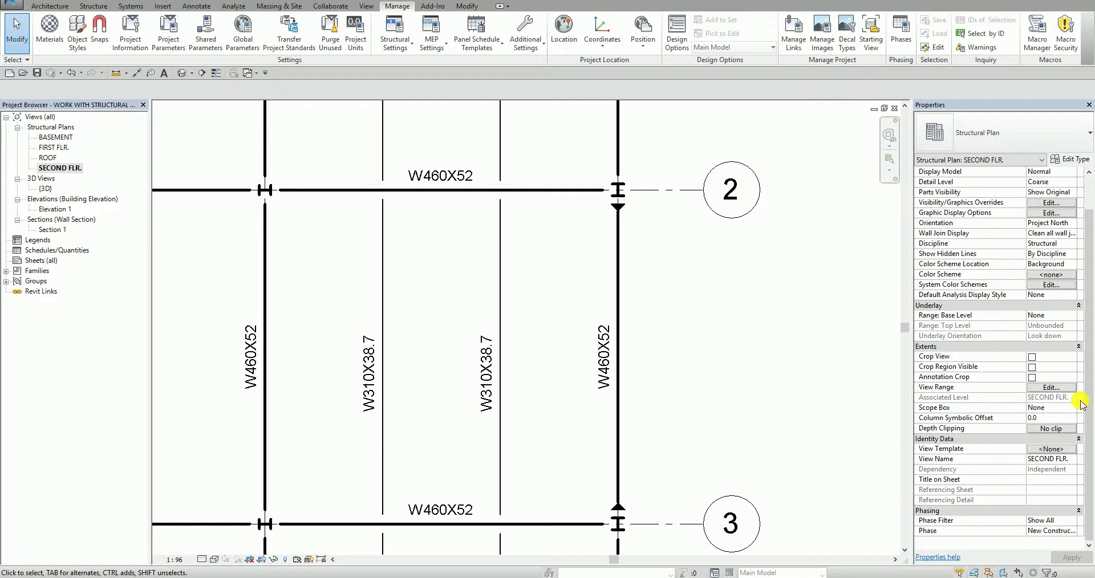
pyautogui.scroll(-5, 682, 335)
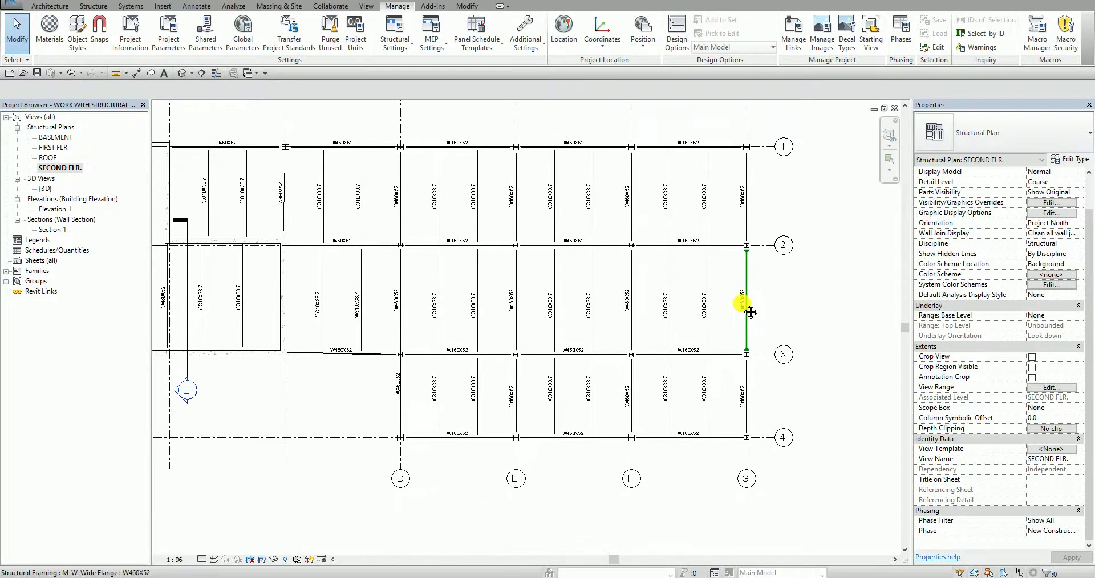
pyautogui.scroll(4, 726, 327)
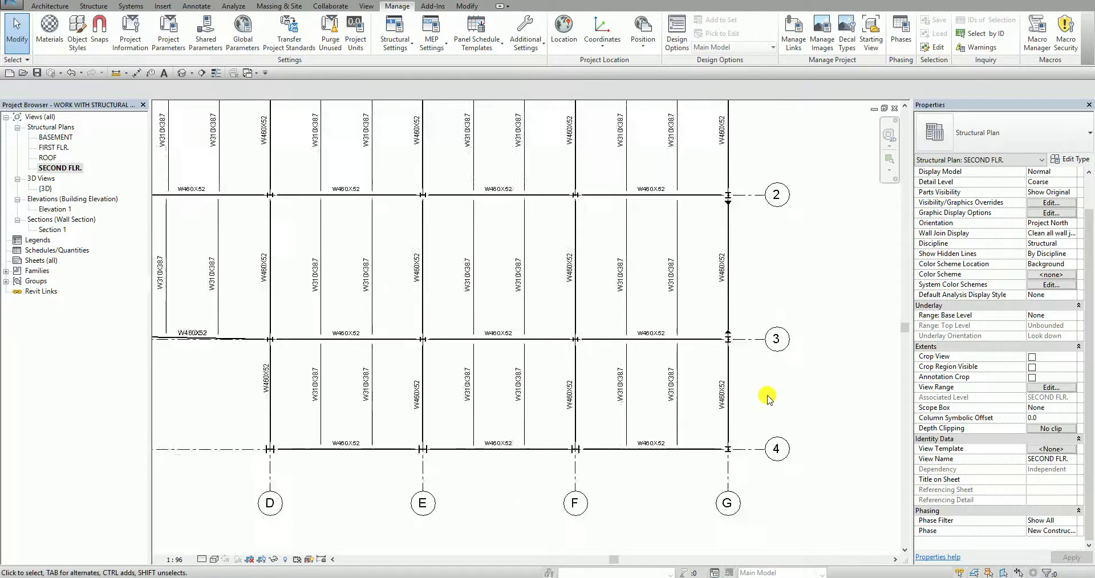
pyautogui.scroll(2, 767, 398)
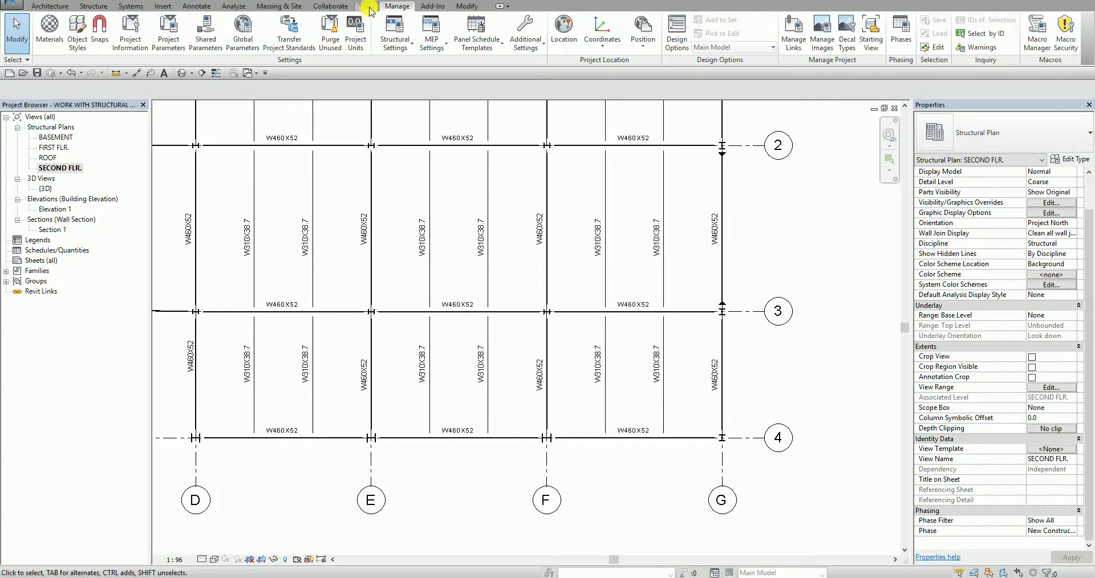
pyautogui.click(368, 7)
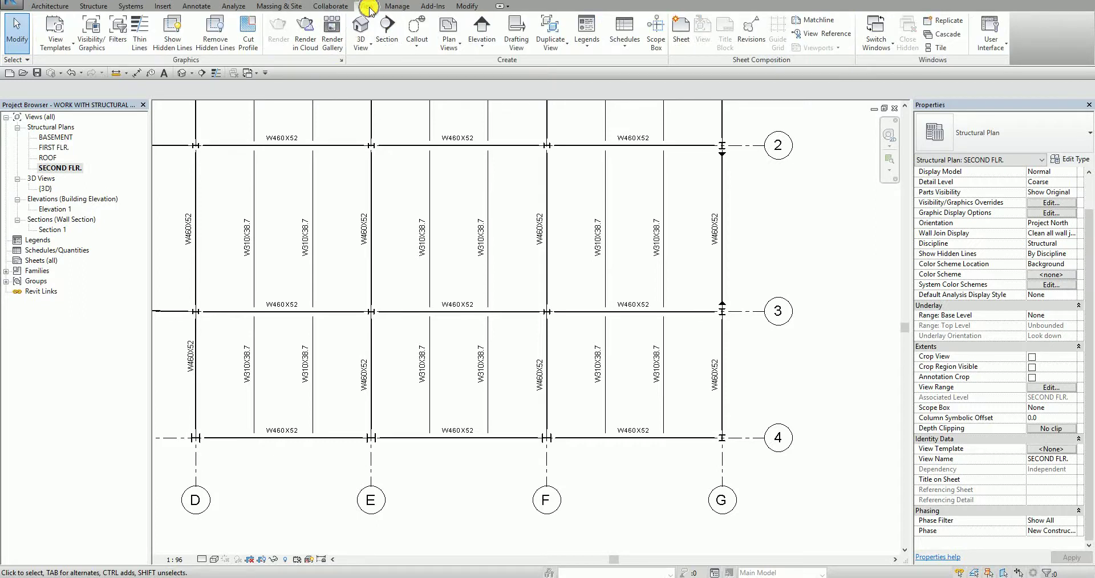
pyautogui.click(482, 50)
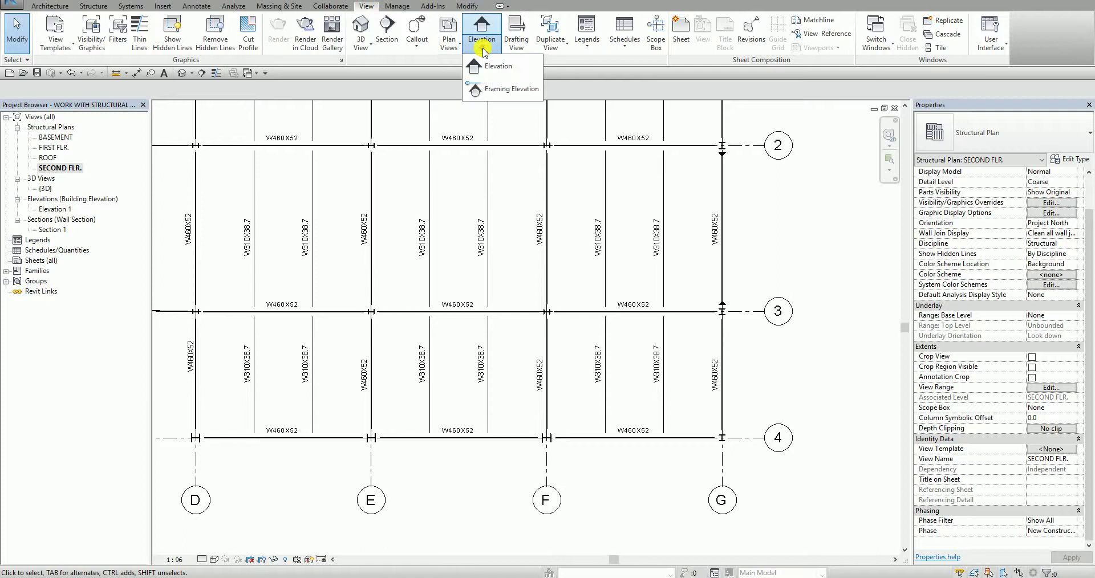
pyautogui.click(509, 89)
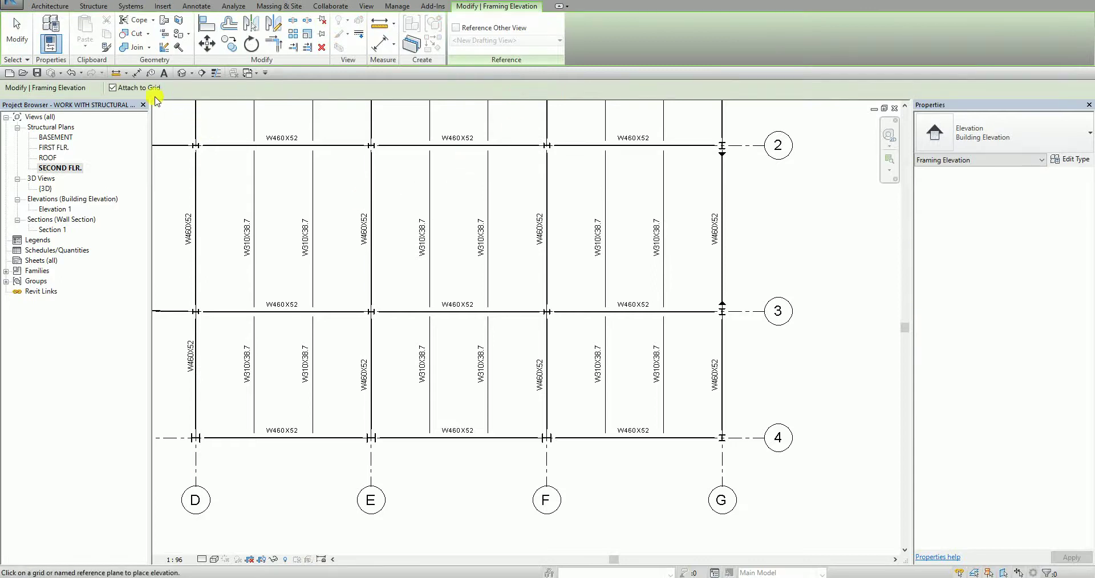
pyautogui.press('ctrl')
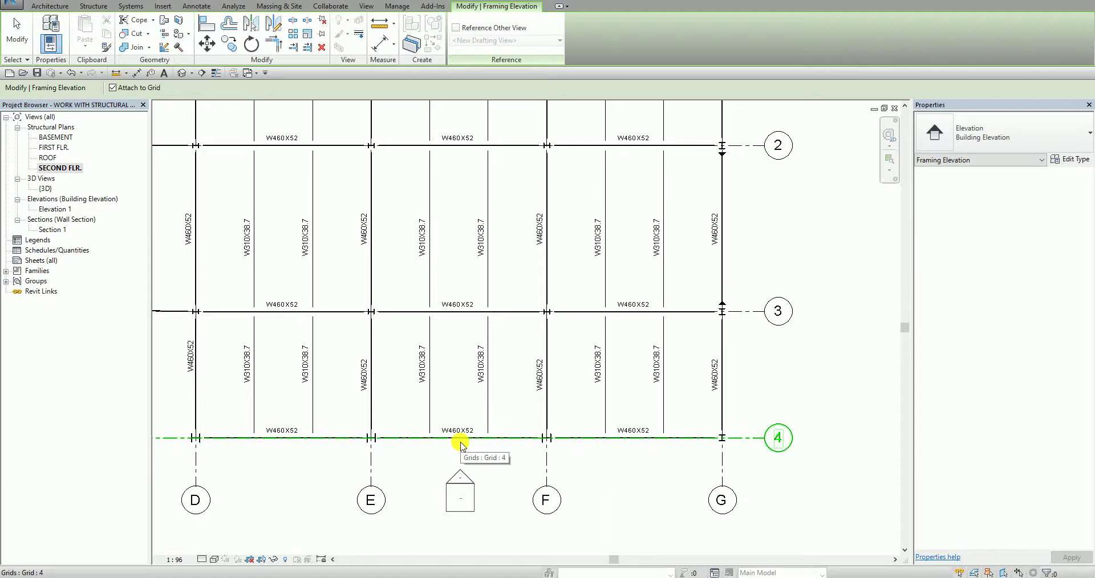
pyautogui.click(460, 444)
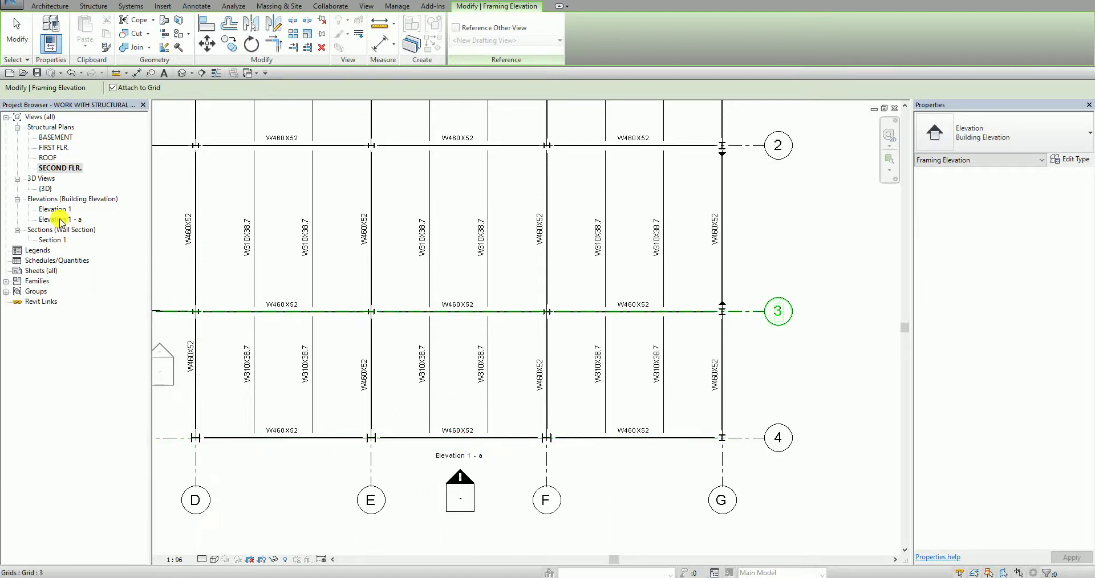
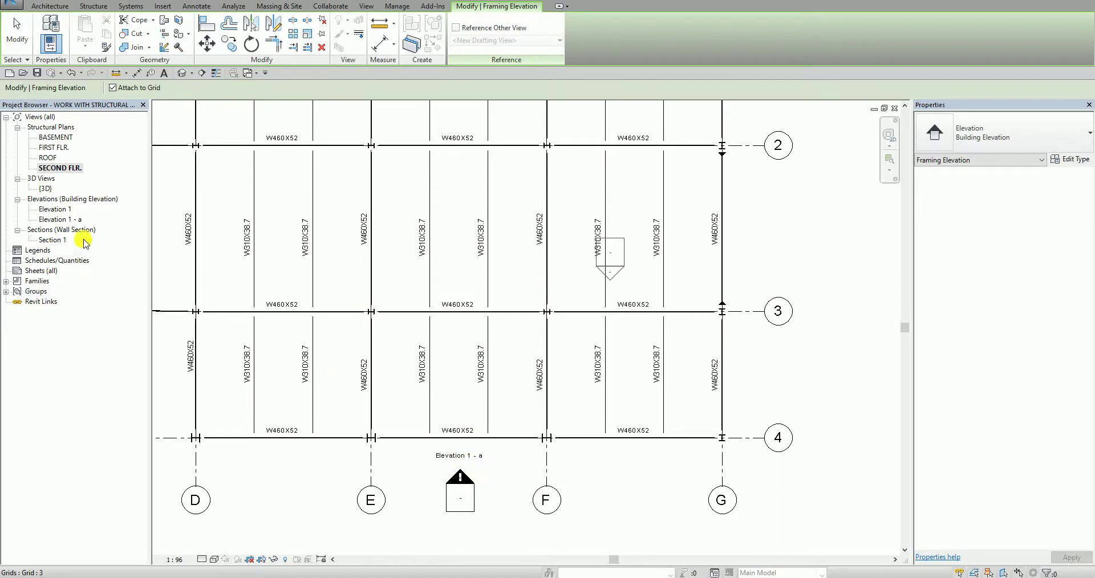
# Step: Open Elevation 1 - a and crop it just below FIRST FLR., widening the crop region beyond grids E and F
pyautogui.click(67, 219)
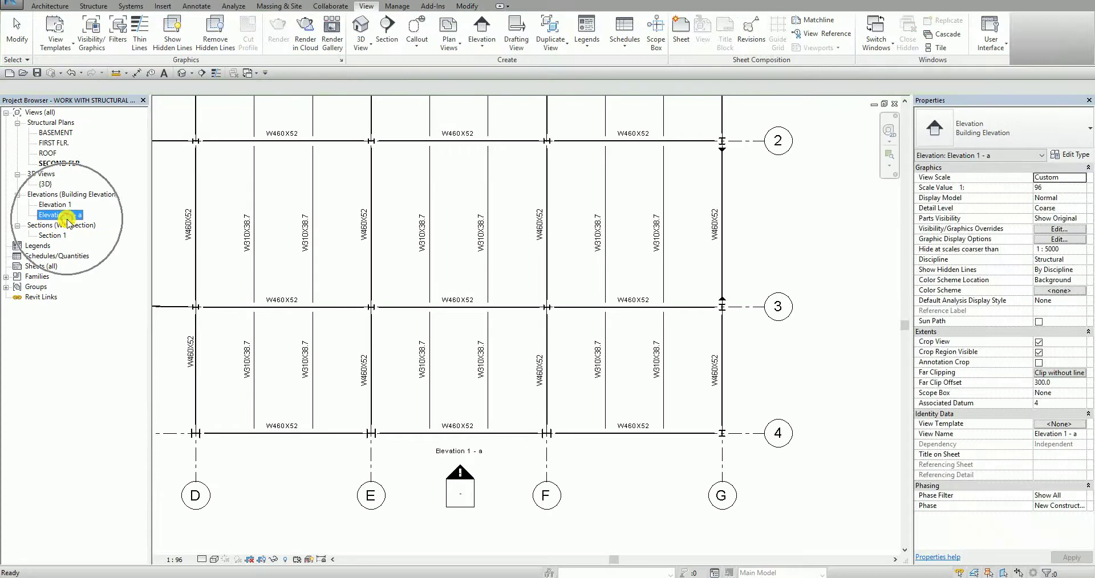
pyautogui.doubleClick(67, 219)
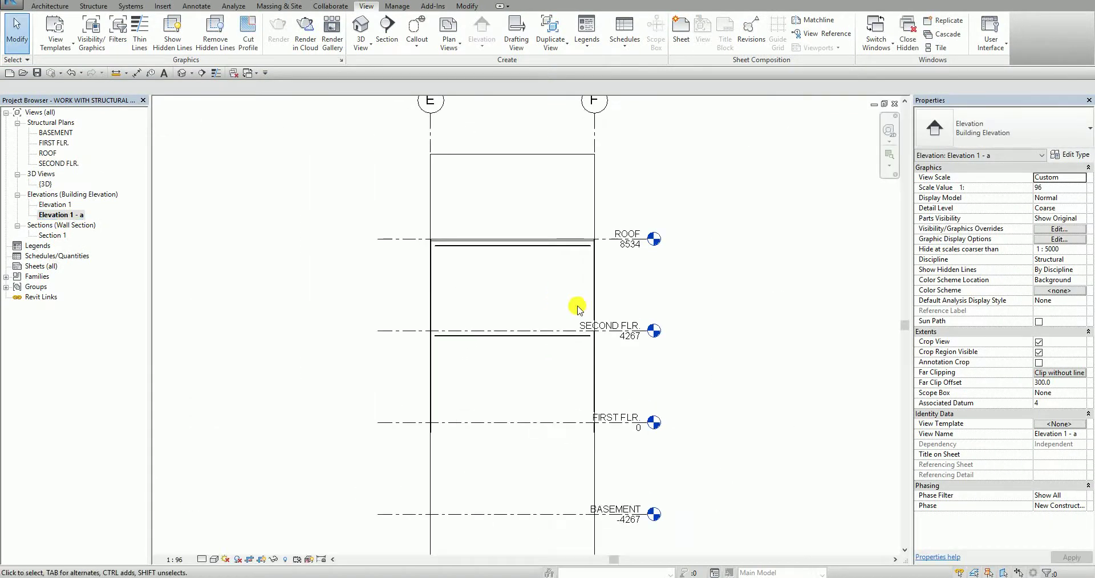
pyautogui.click(528, 520)
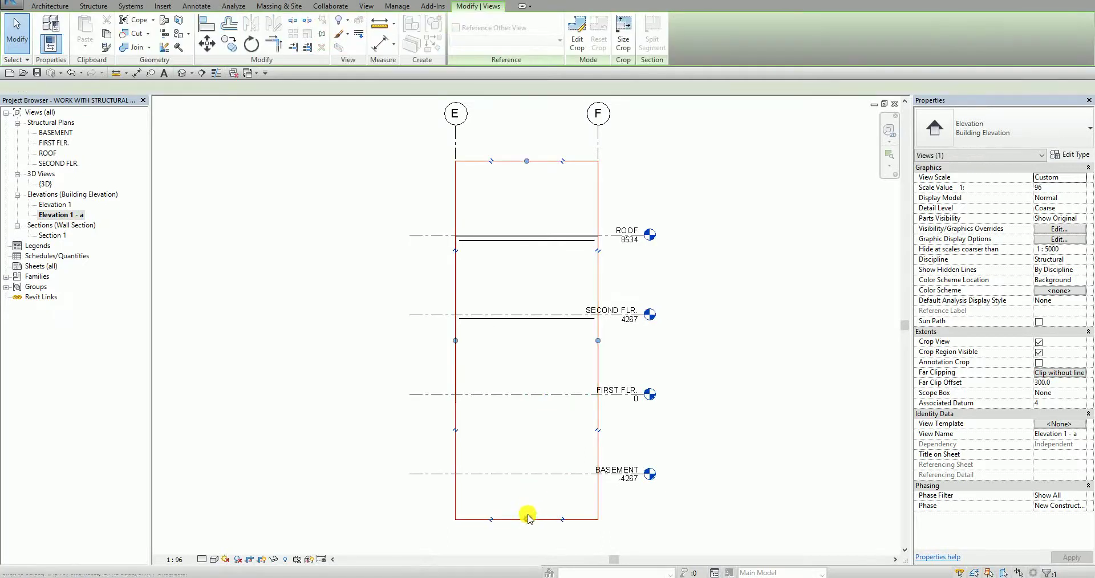
pyautogui.moveTo(527, 520); pyautogui.dragTo(525, 427)
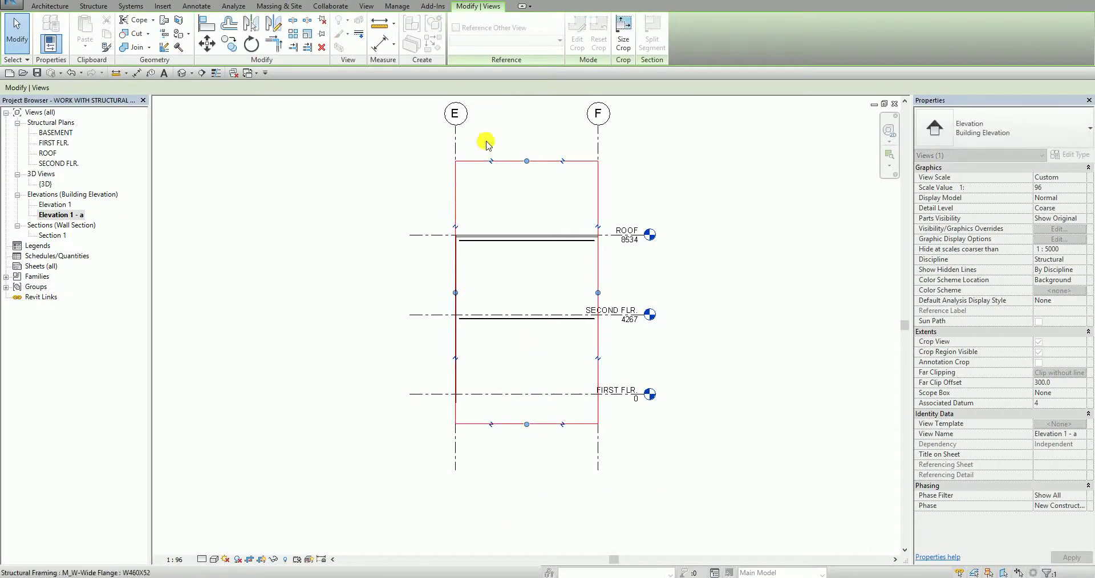
pyautogui.moveTo(456, 294); pyautogui.dragTo(417, 292)
pyautogui.moveTo(599, 293); pyautogui.dragTo(639, 293)
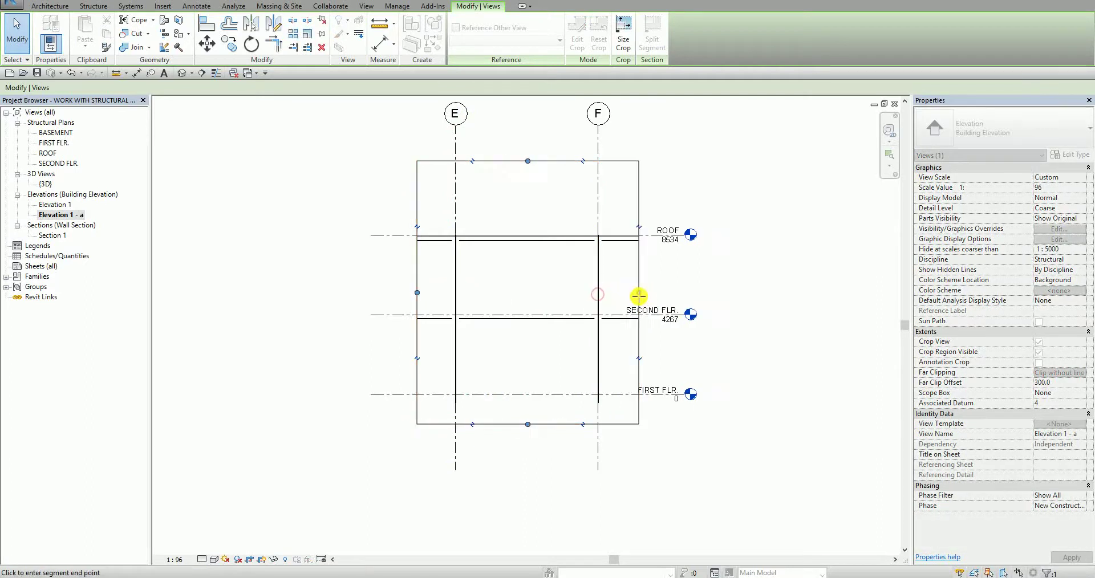
# Step: Extend the level lines at their head end so the level names and heads clear the crop region
pyautogui.click(679, 399)
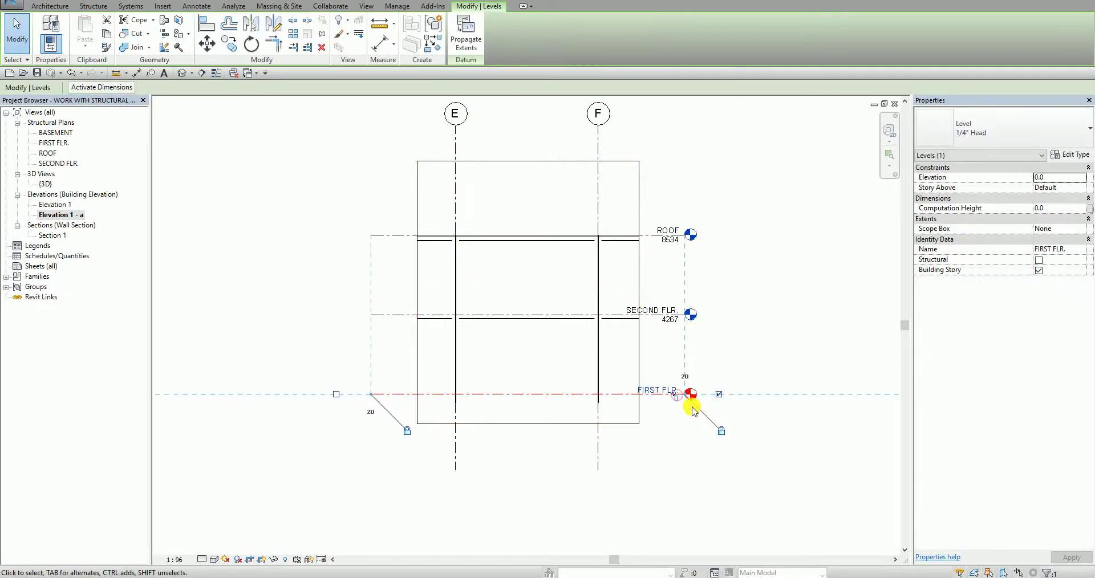
pyautogui.scroll(1, 684, 399)
pyautogui.moveTo(684, 393); pyautogui.dragTo(761, 391)
pyautogui.click(767, 359)
pyautogui.press('z')
pyautogui.press('f')
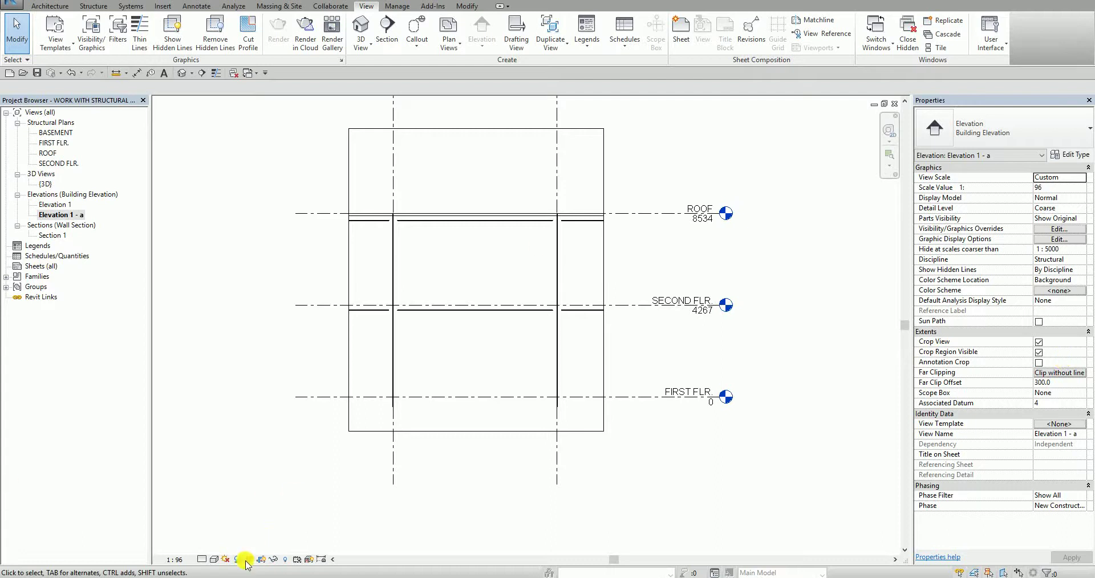
# Step: Switch the elevation's detail level to Fine and back to Coarse to compare how the framing displays
pyautogui.click(202, 560)
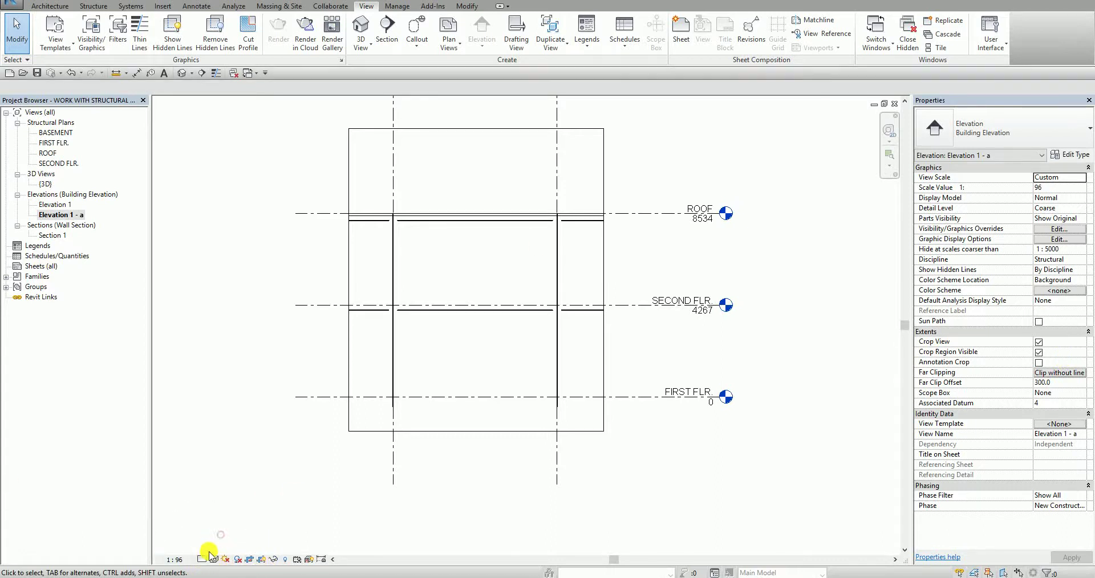
pyautogui.click(201, 561)
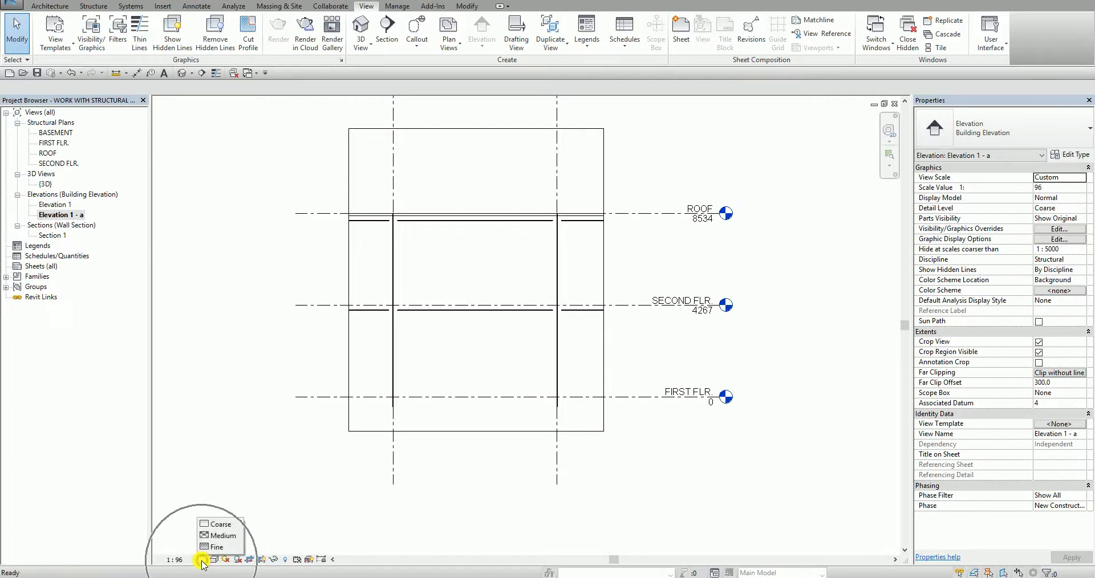
pyautogui.click(226, 546)
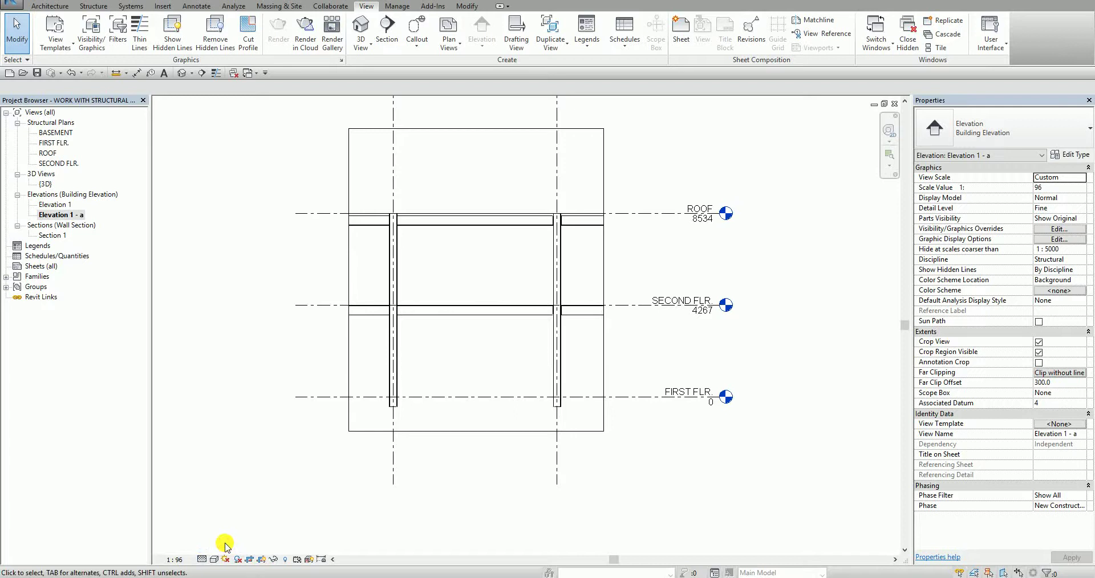
pyautogui.scroll(3, 516, 291)
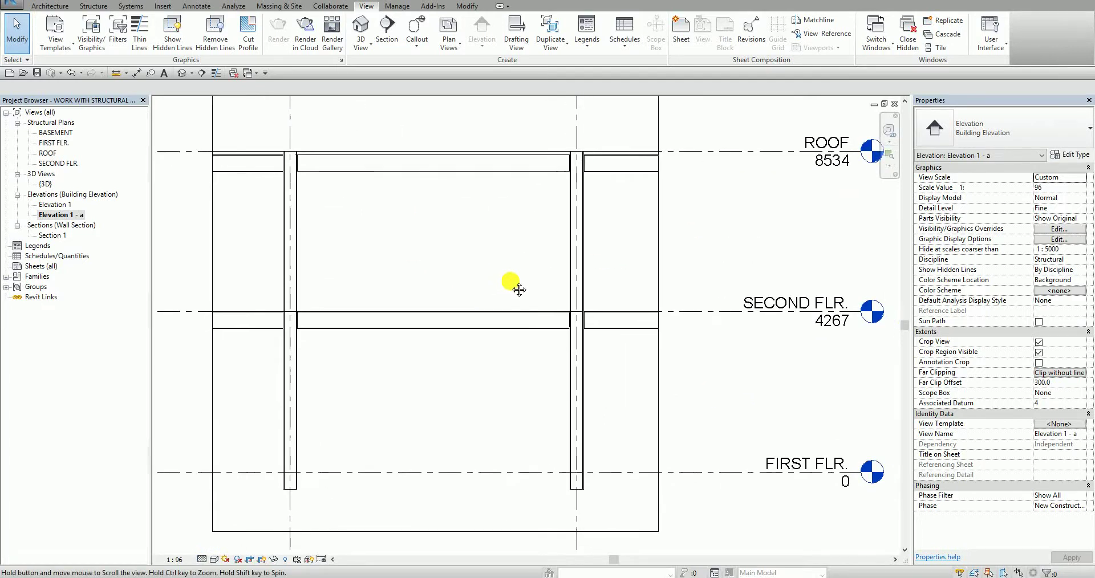
pyautogui.click(202, 559)
pyautogui.click(220, 521)
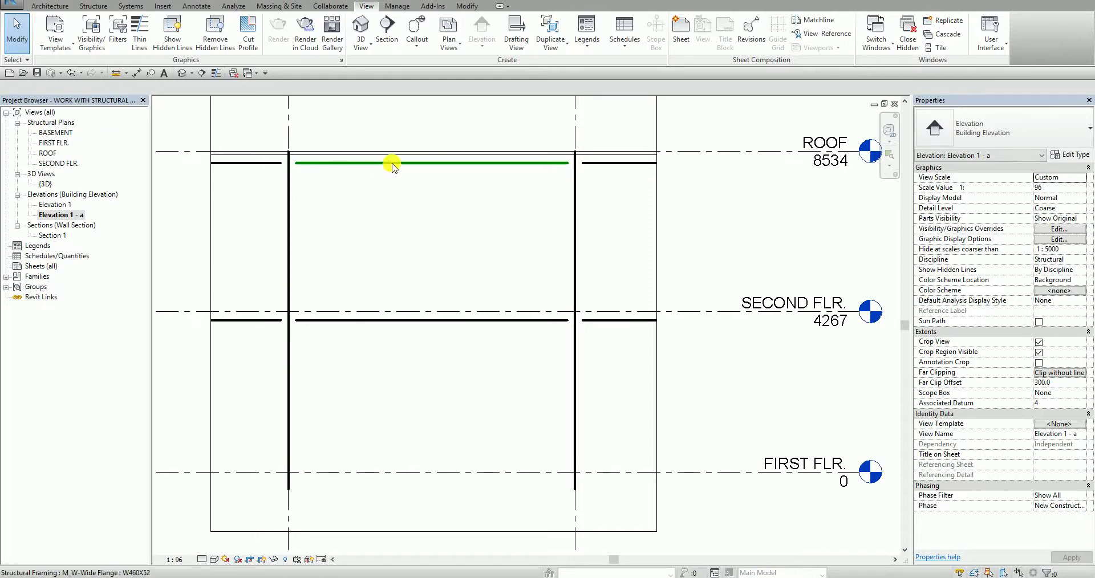
# Step: Set the elevation's detail level to Medium and choose M_HSS-Hollow Structural Section HSS152.4X152.4X6.4 as the type for new braces
pyautogui.click(202, 559)
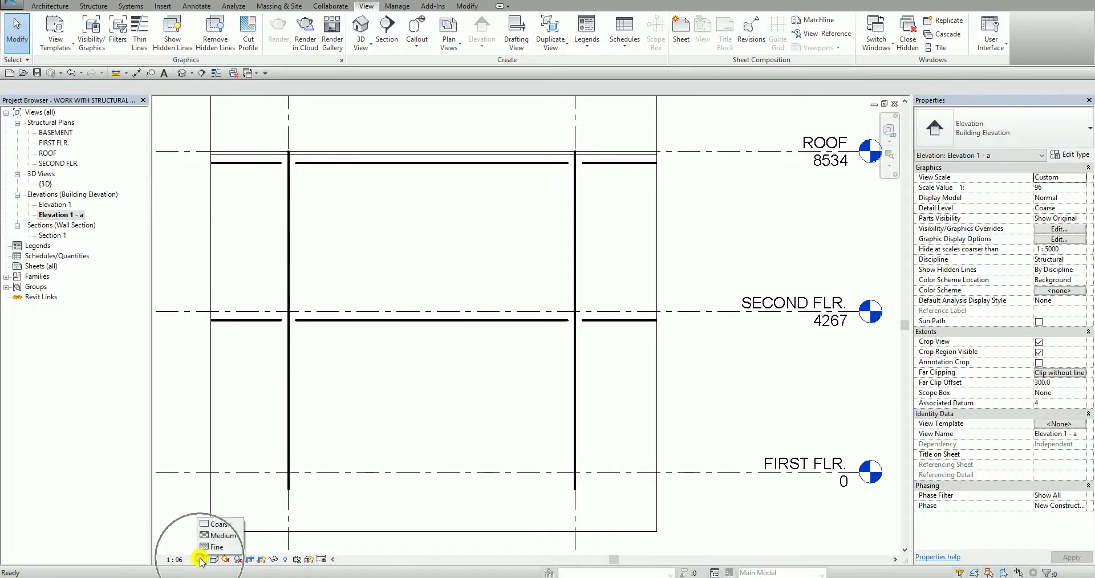
pyautogui.click(223, 536)
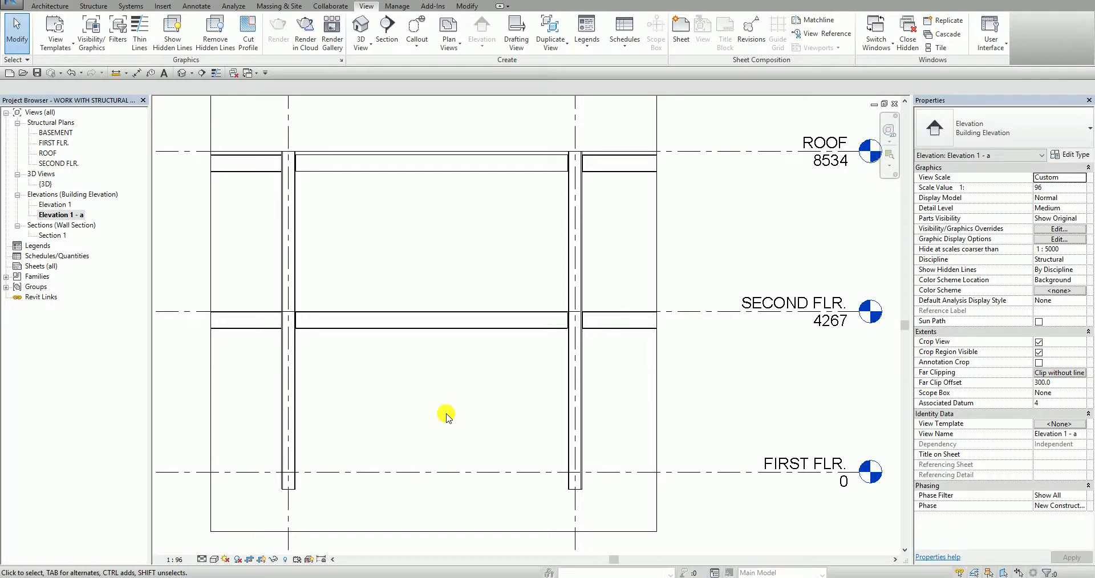
pyautogui.click(94, 7)
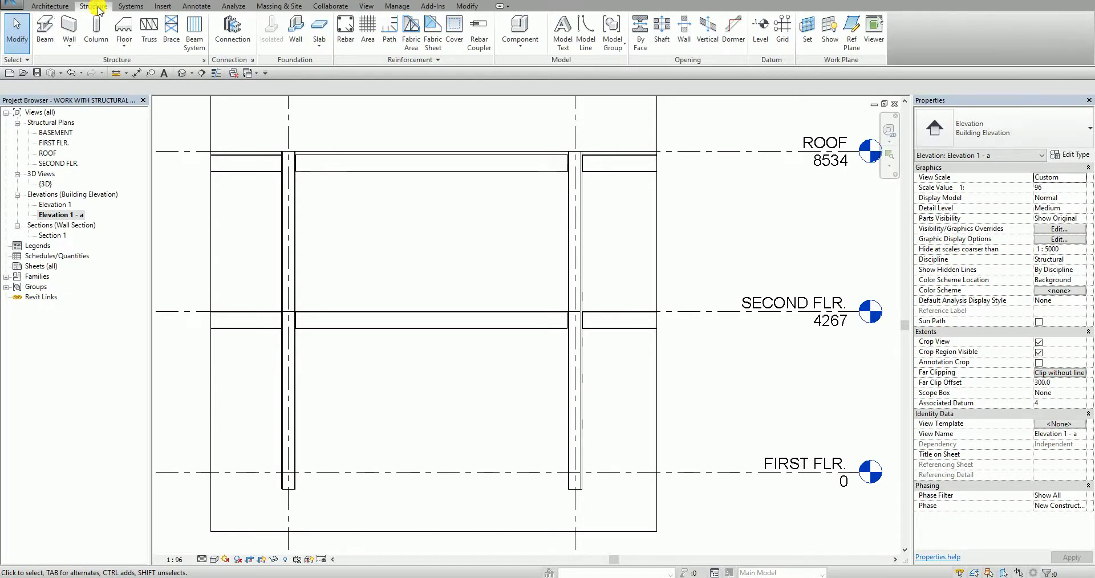
pyautogui.click(170, 33)
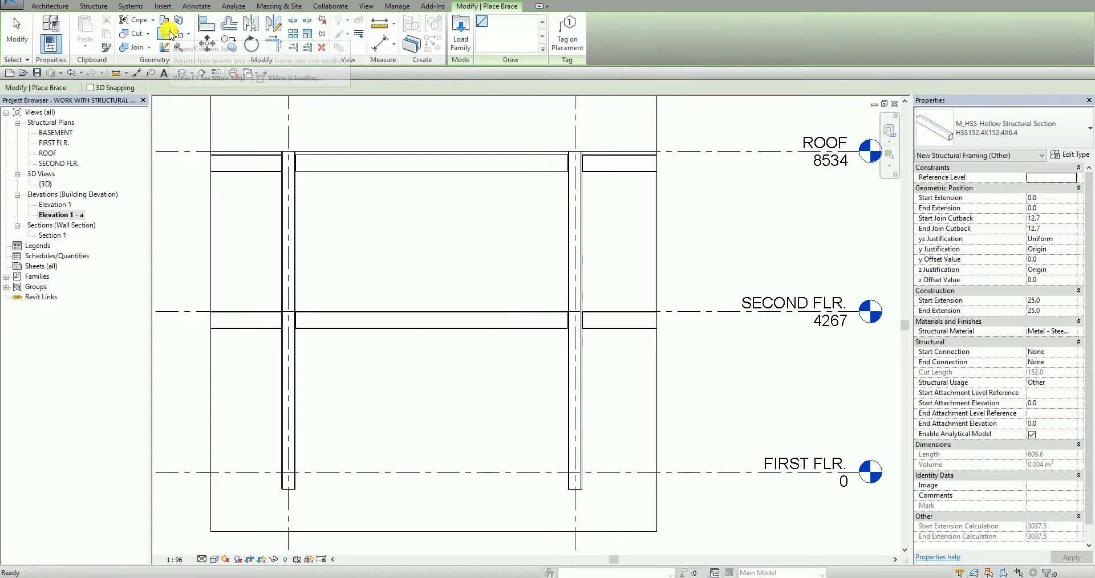
pyautogui.click(1049, 131)
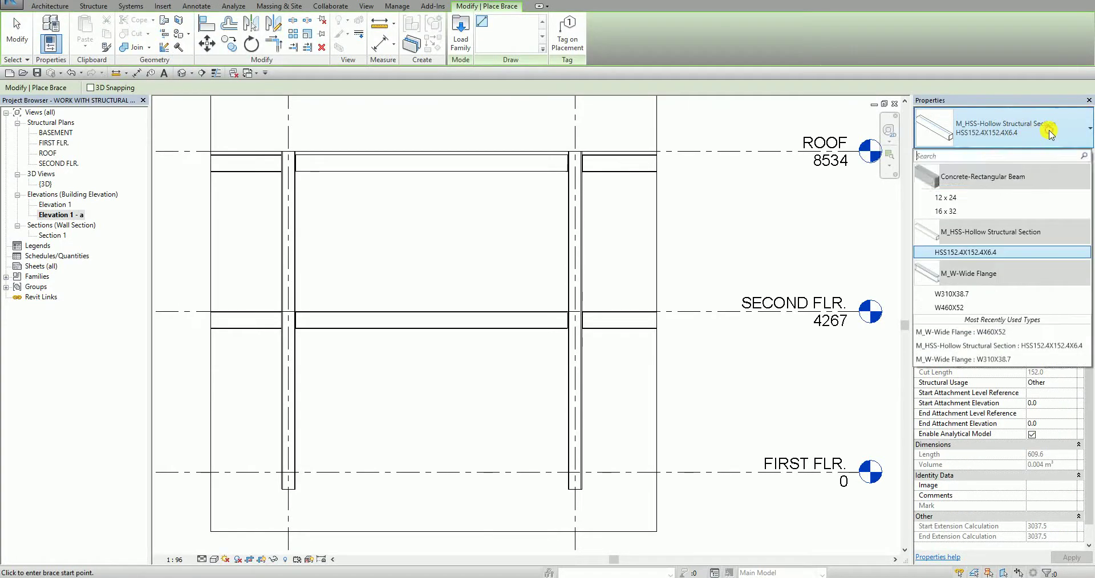
pyautogui.click(988, 257)
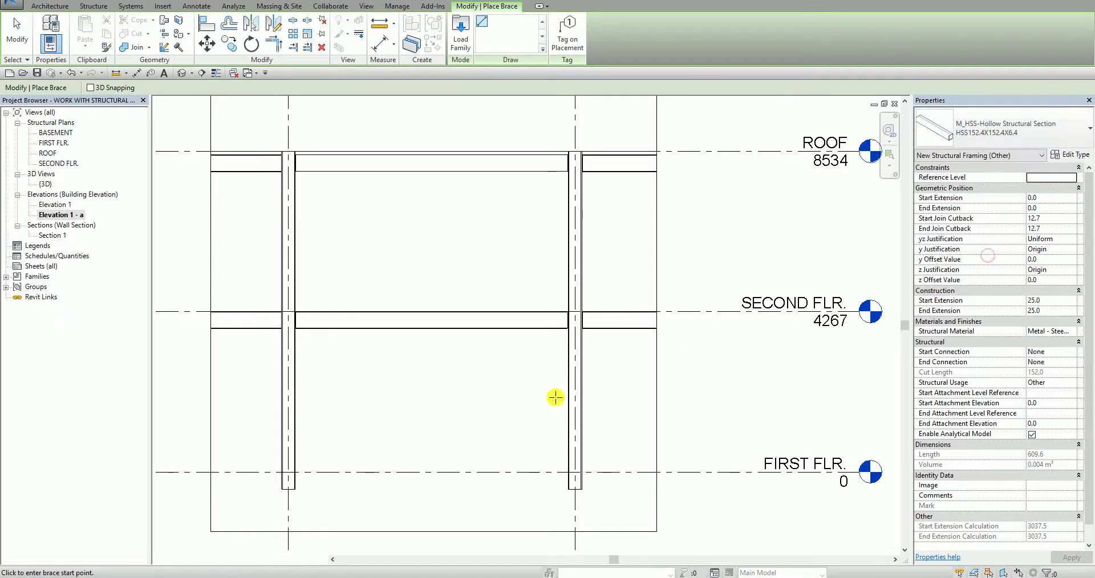
# Step: Place a brace from the grid E column at FIRST FLR. up to the midpoint of the SECOND FLR. beam
pyautogui.scroll(-2, 425, 411)
pyautogui.moveTo(458, 395); pyautogui.dragTo(426, 429, button='middle')
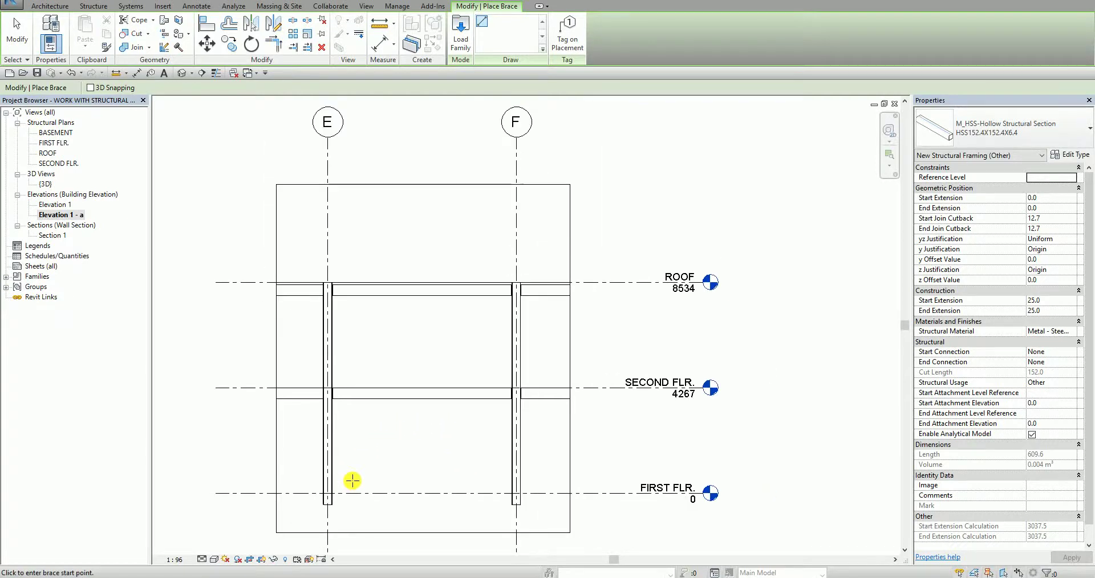
pyautogui.click(329, 495)
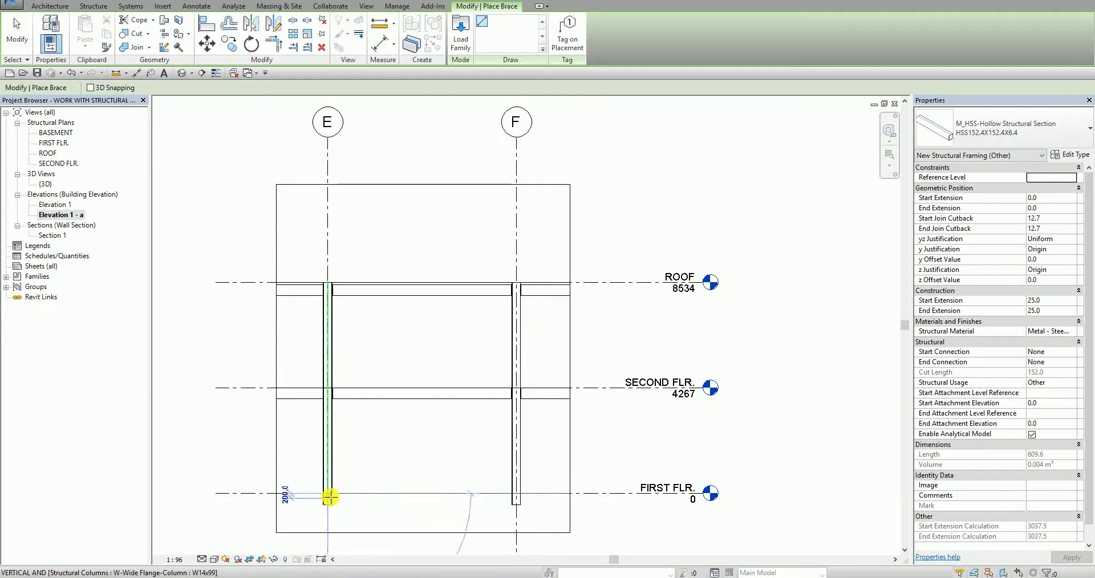
pyautogui.scroll(1, 398, 405)
pyautogui.click(421, 389)
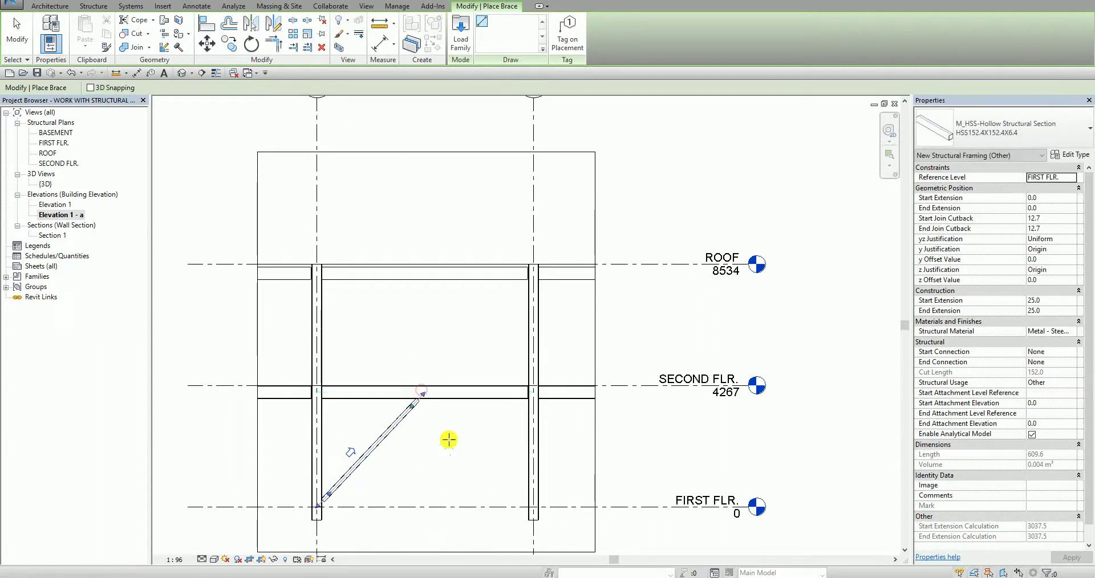
# Step: Place the opposing brace from the grid F column at FIRST FLR. to the midpoint of the SECOND FLR. beam and end the command
pyautogui.scroll(2, 486, 479)
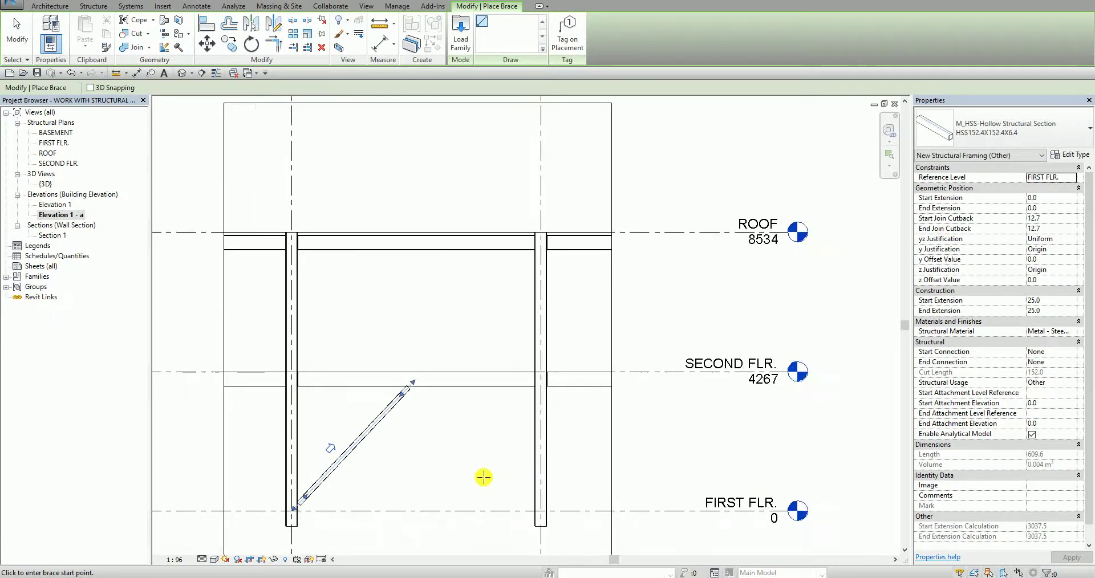
pyautogui.click(549, 515)
pyautogui.click(549, 516)
pyautogui.click(550, 515)
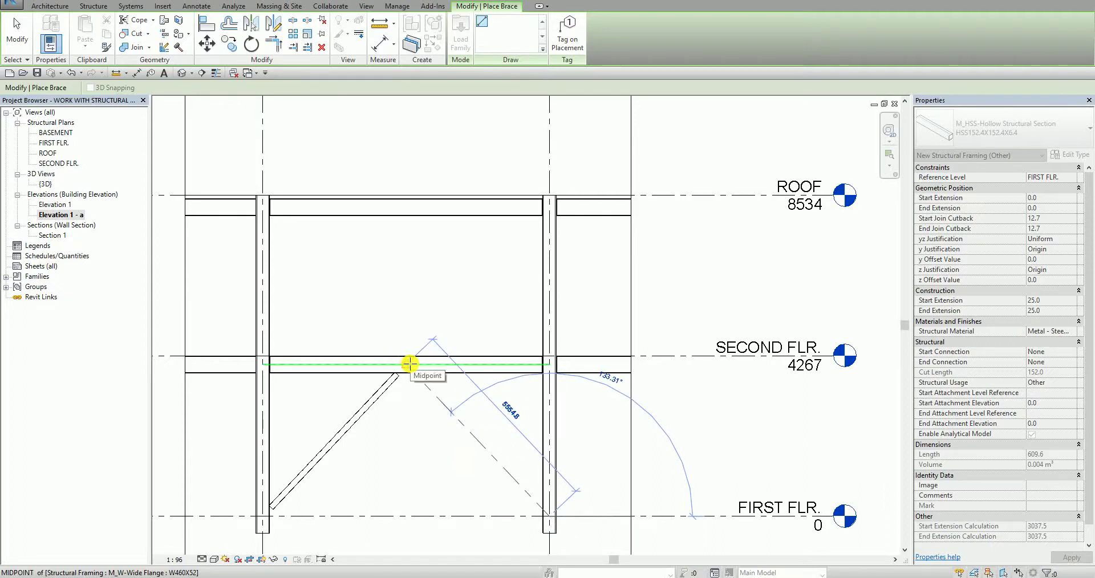
pyautogui.write('5500')
pyautogui.press('Return')
pyautogui.click(410, 363)
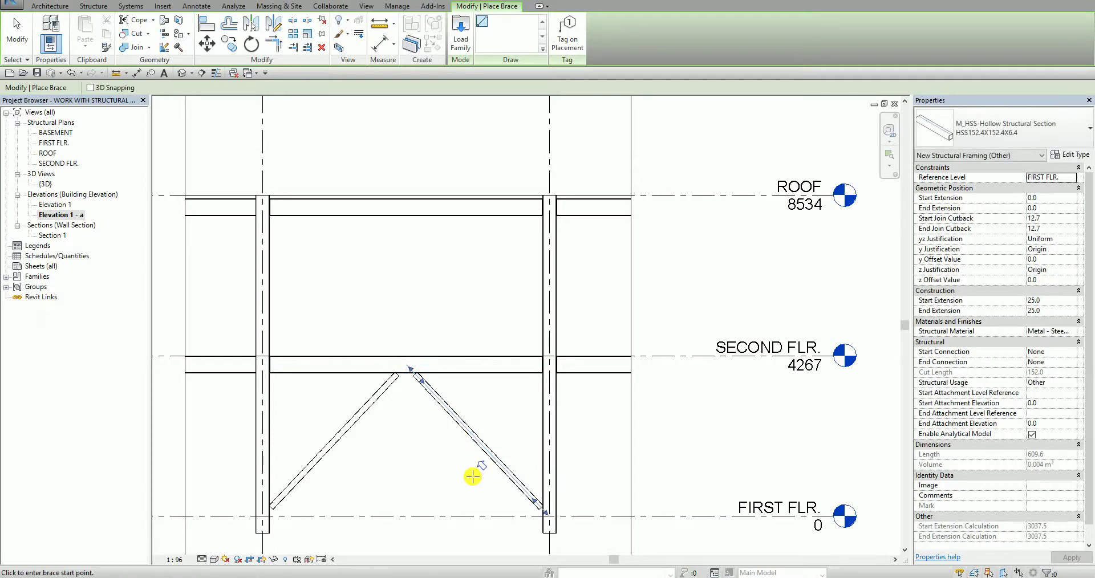
pyautogui.click(17, 34)
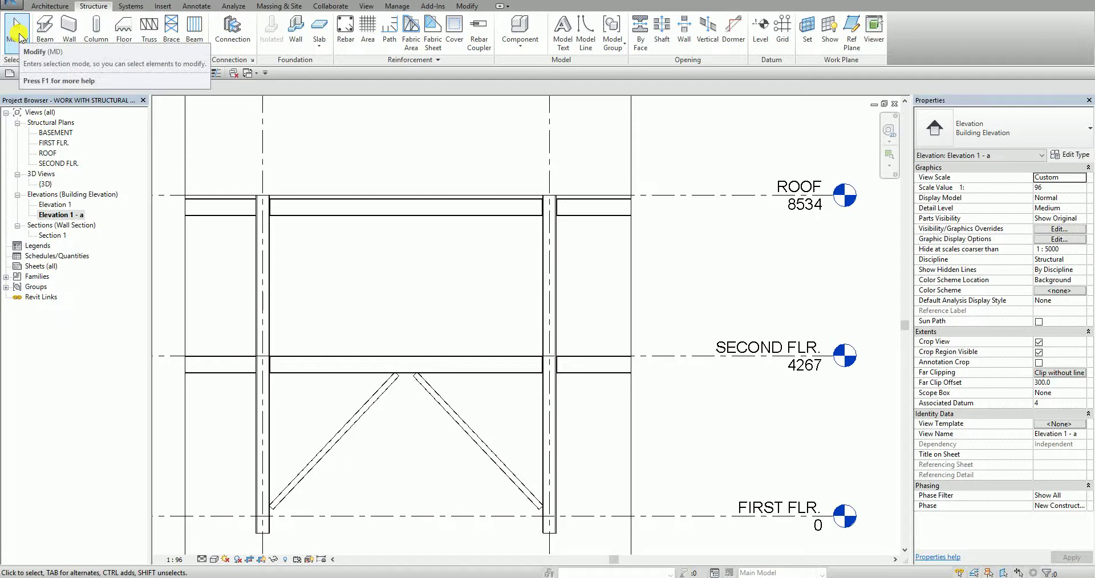
# Step: Open the 3D view, close the SECOND FLR. plan, and tile Elevation 1 - a beside the 3D view
pyautogui.click(183, 73)
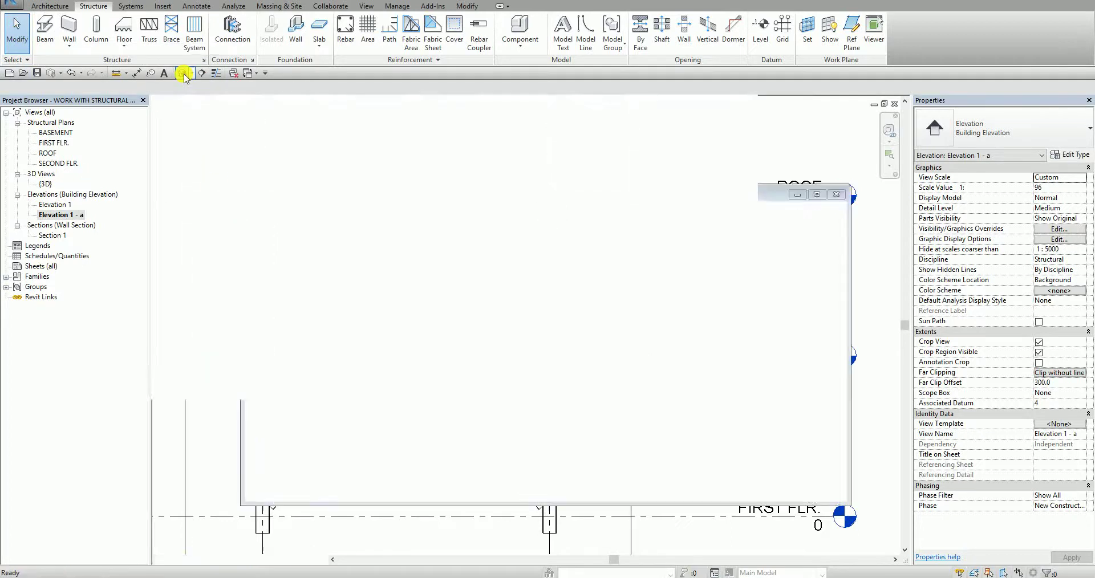
pyautogui.scroll(5, 592, 432)
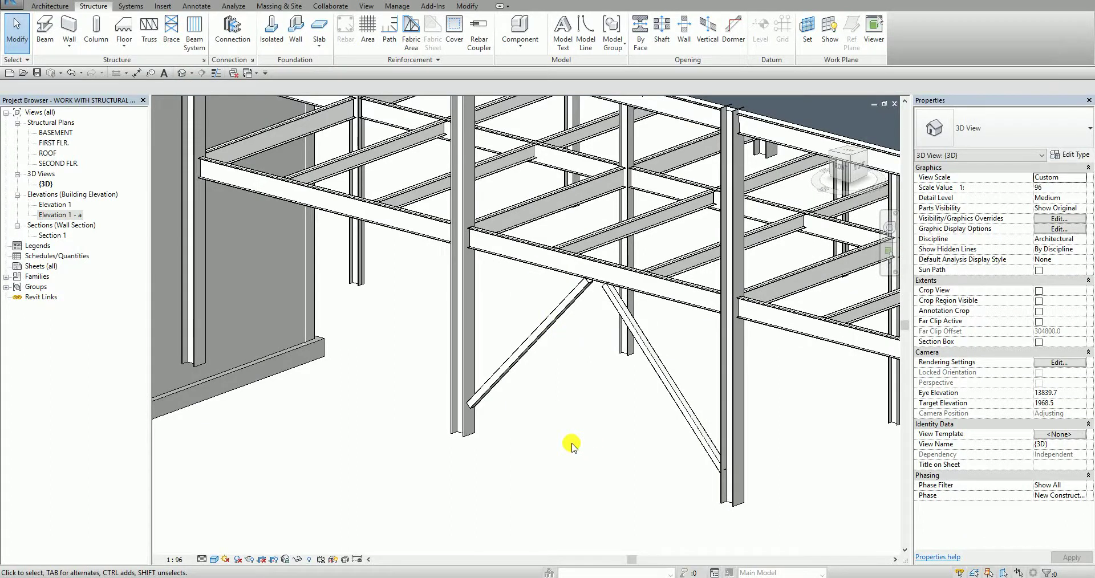
pyautogui.press('w')
pyautogui.press('t')
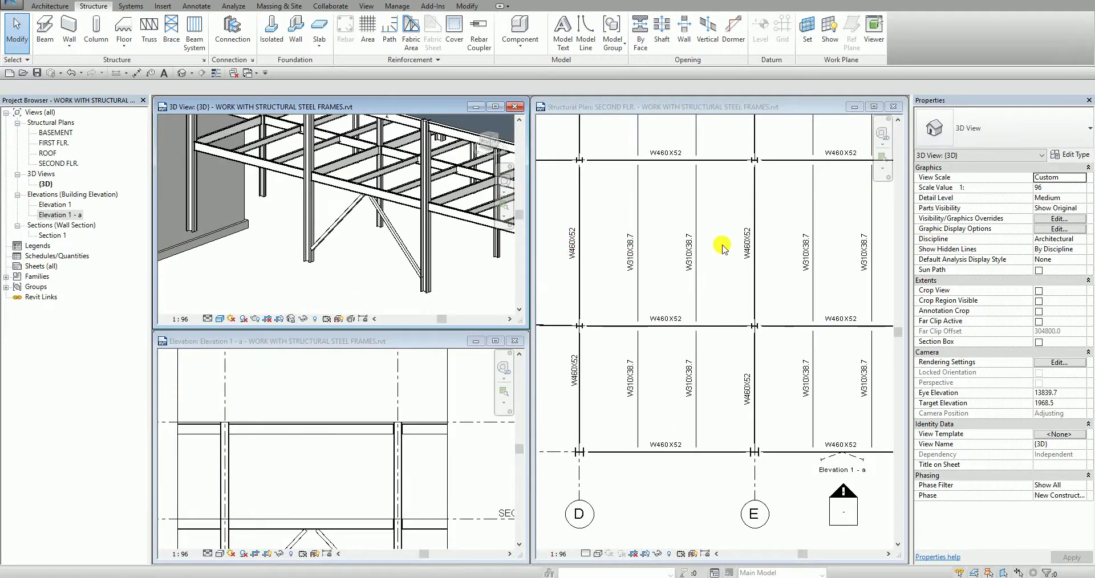
pyautogui.scroll(-4, 721, 248)
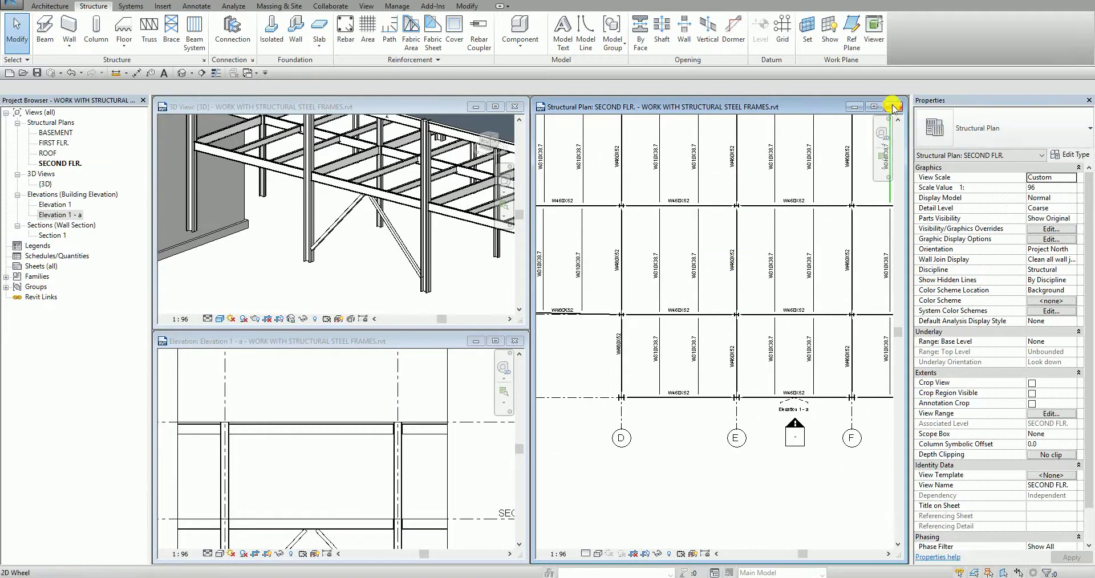
pyautogui.click(894, 107)
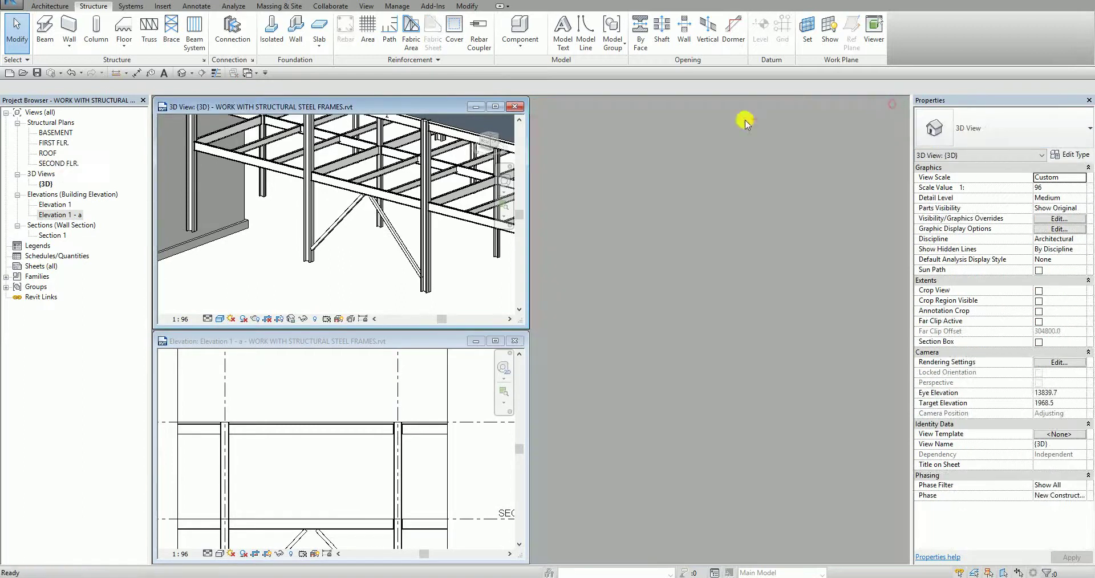
pyautogui.click(338, 381)
pyautogui.press('w')
pyautogui.press('t')
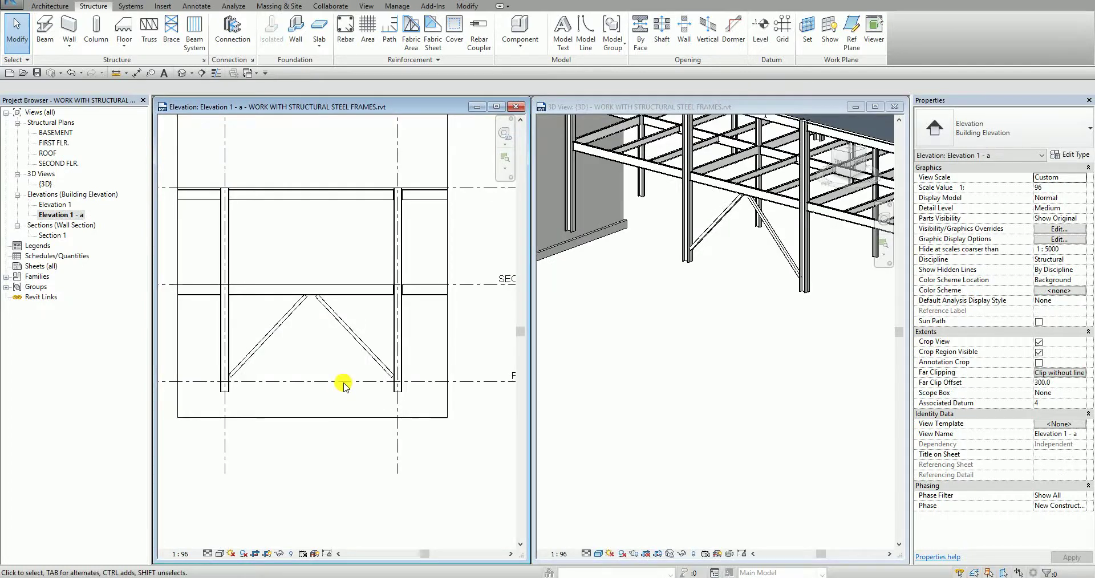
# Step: Set the Start Attachment Elevation of the brace at the grid E column to -450
pyautogui.click(709, 237)
pyautogui.scroll(-3, 750, 337)
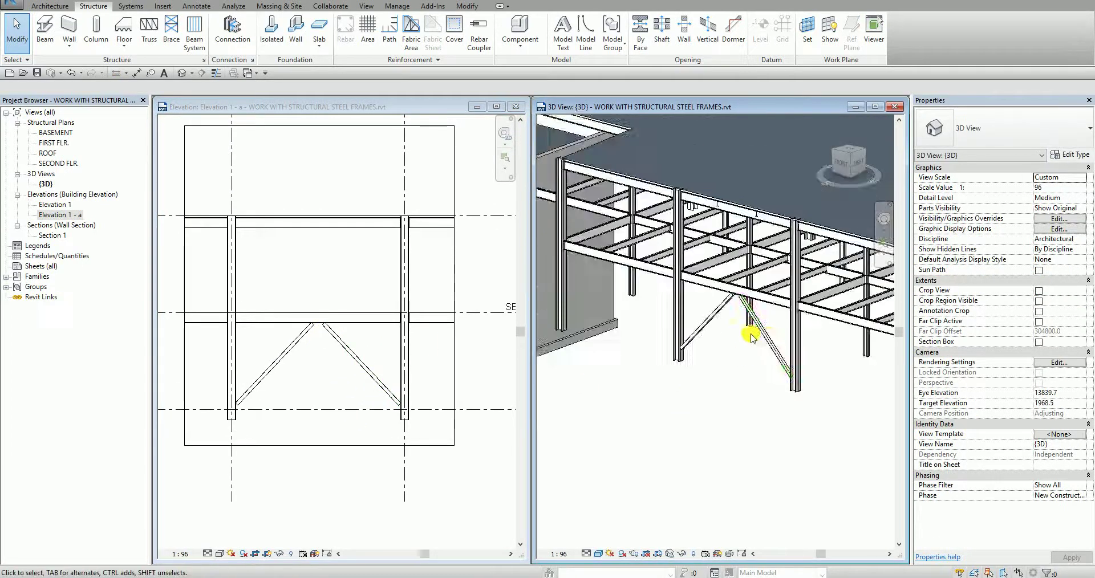
pyautogui.scroll(5, 750, 337)
pyautogui.click(327, 373)
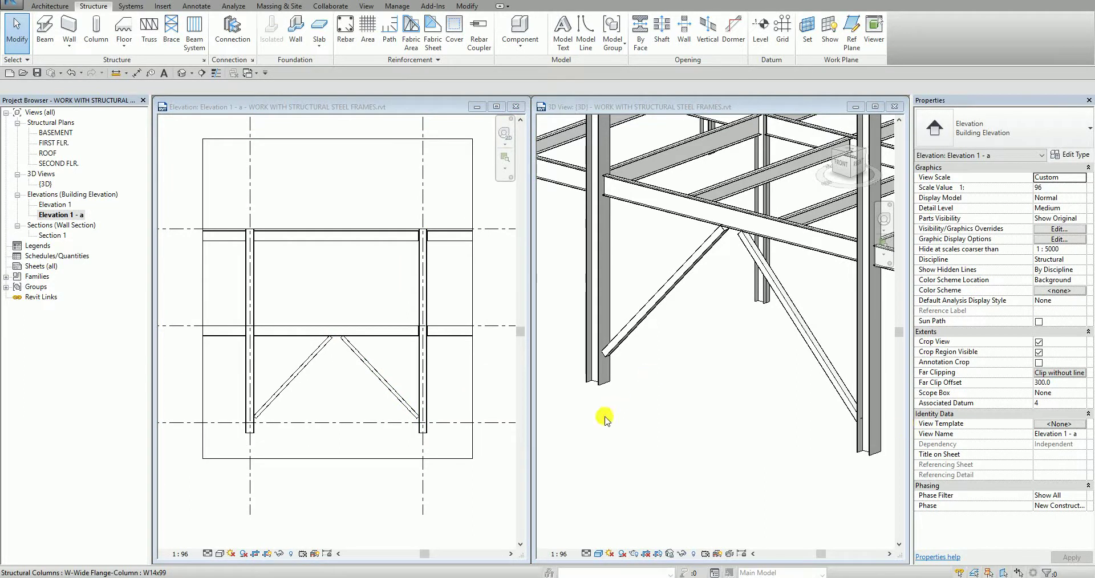
pyautogui.click(368, 393)
pyautogui.scroll(2, 368, 392)
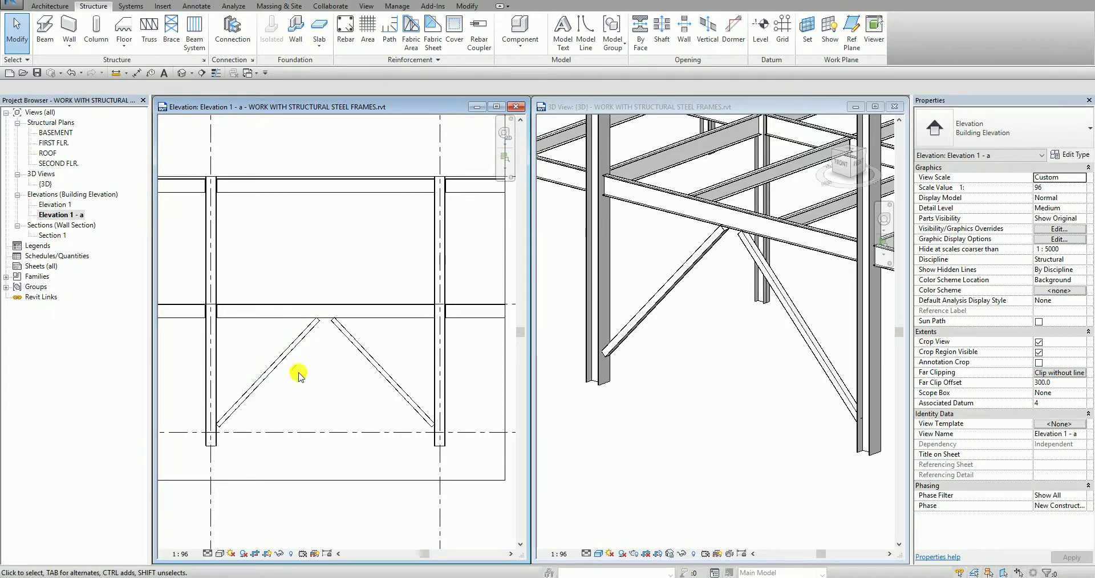
pyautogui.click(261, 383)
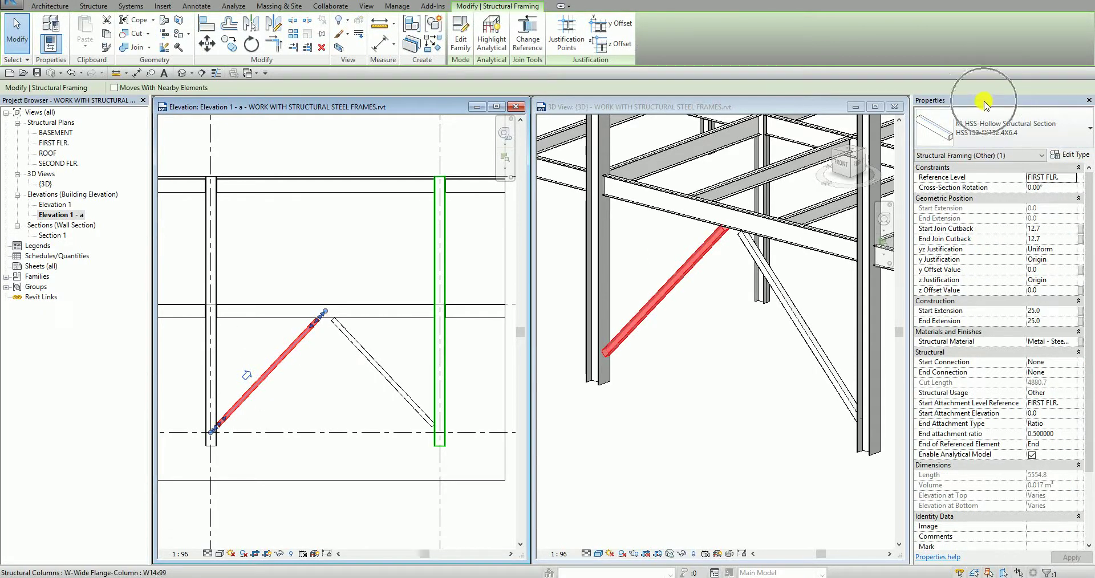
pyautogui.click(949, 415)
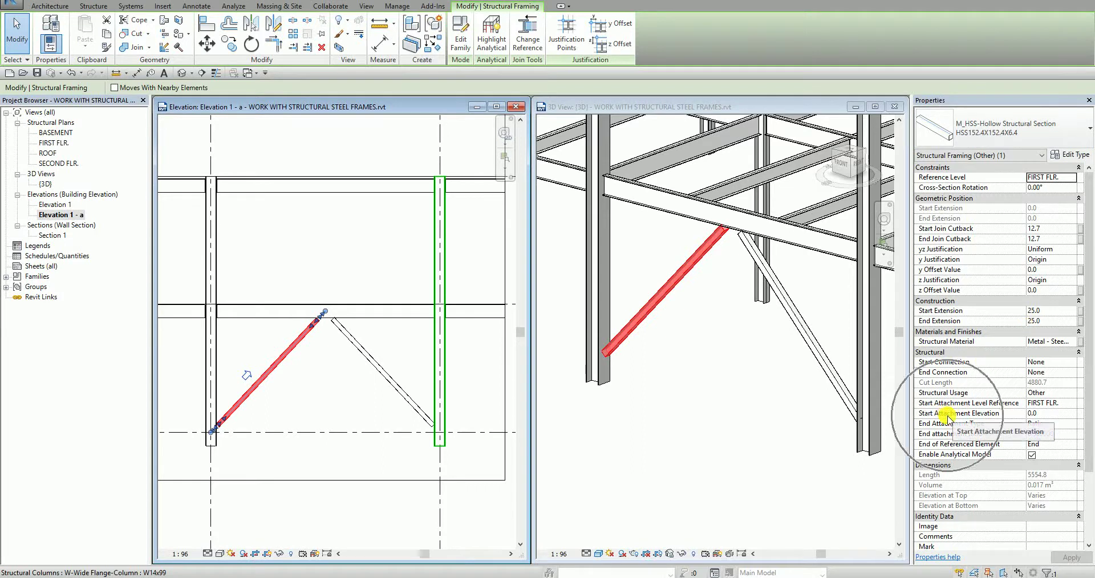
pyautogui.click(947, 418)
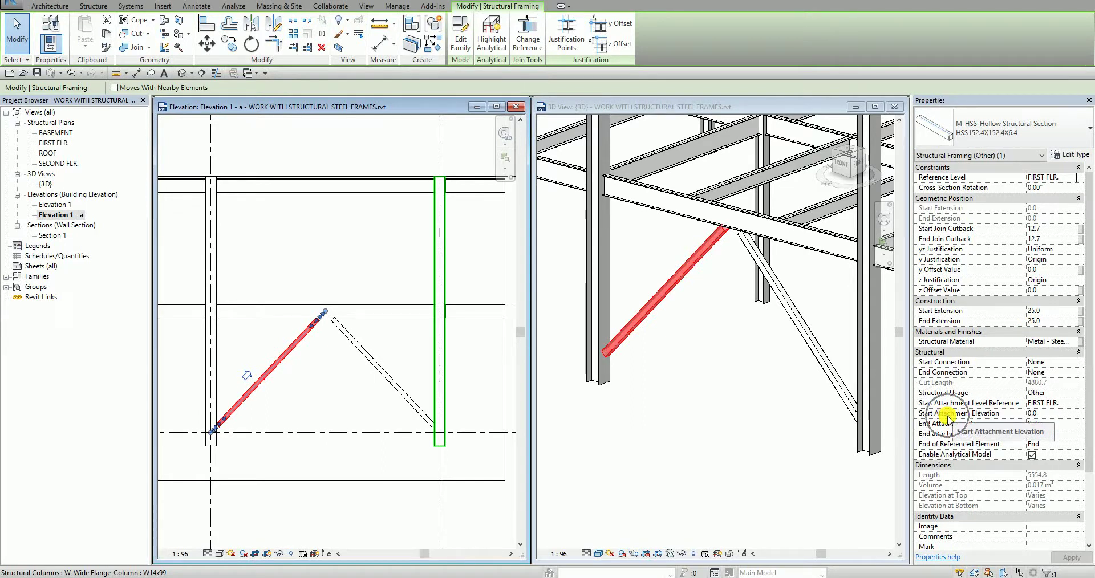
pyautogui.click(1044, 414)
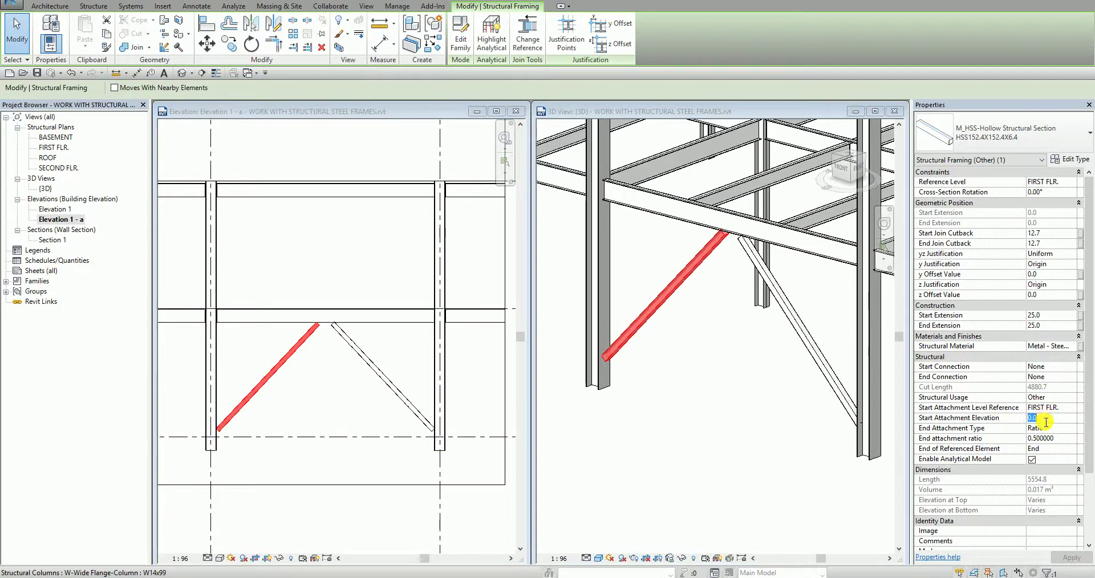
pyautogui.write('-450')
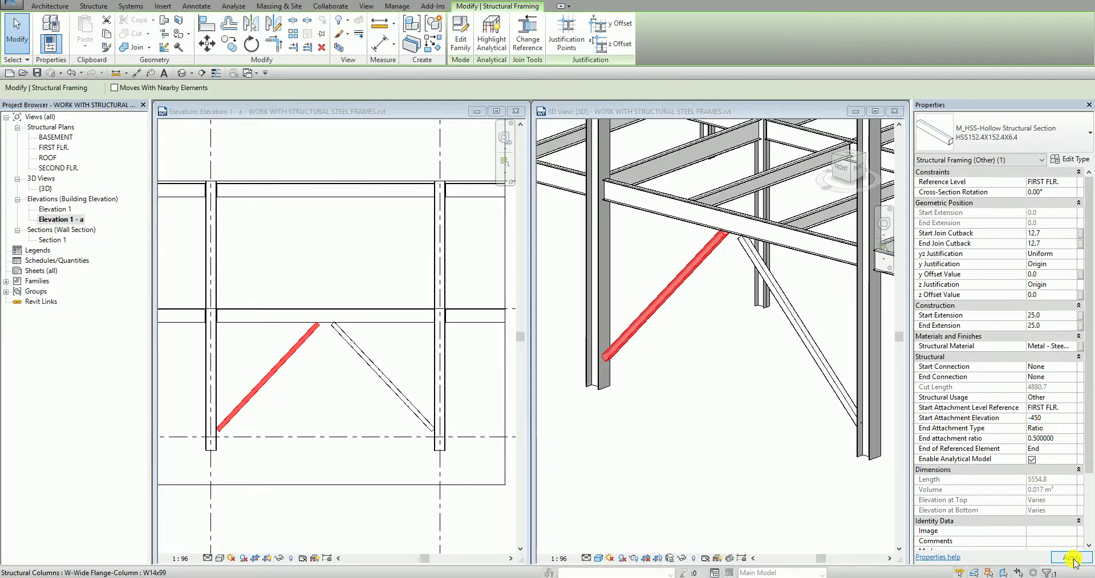
pyautogui.click(1072, 559)
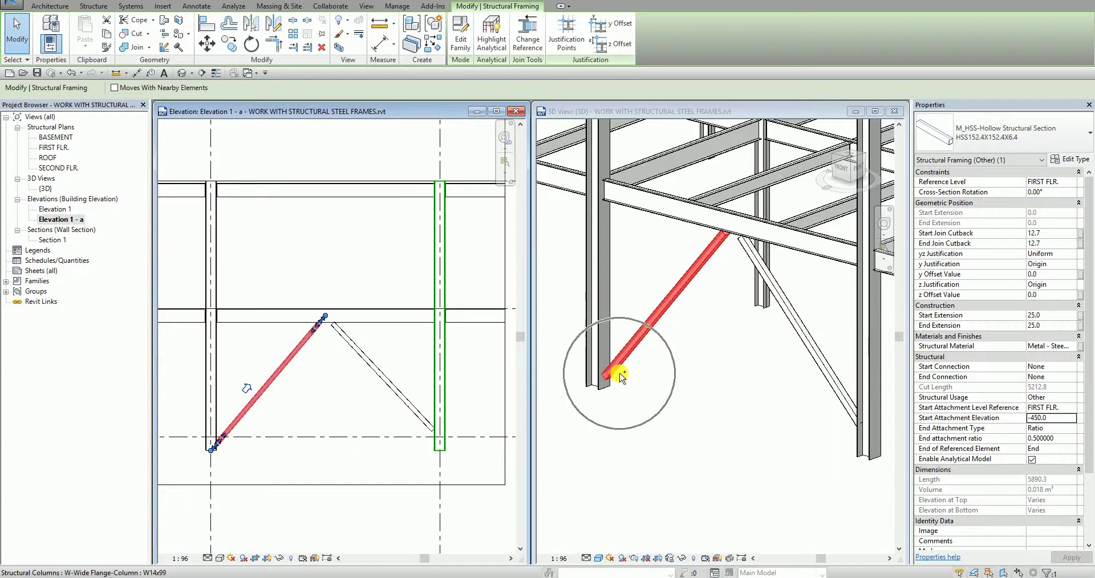
# Step: Set the Start Attachment Elevation of the brace at the grid F column to -450
pyautogui.click(359, 389)
pyautogui.click(378, 372)
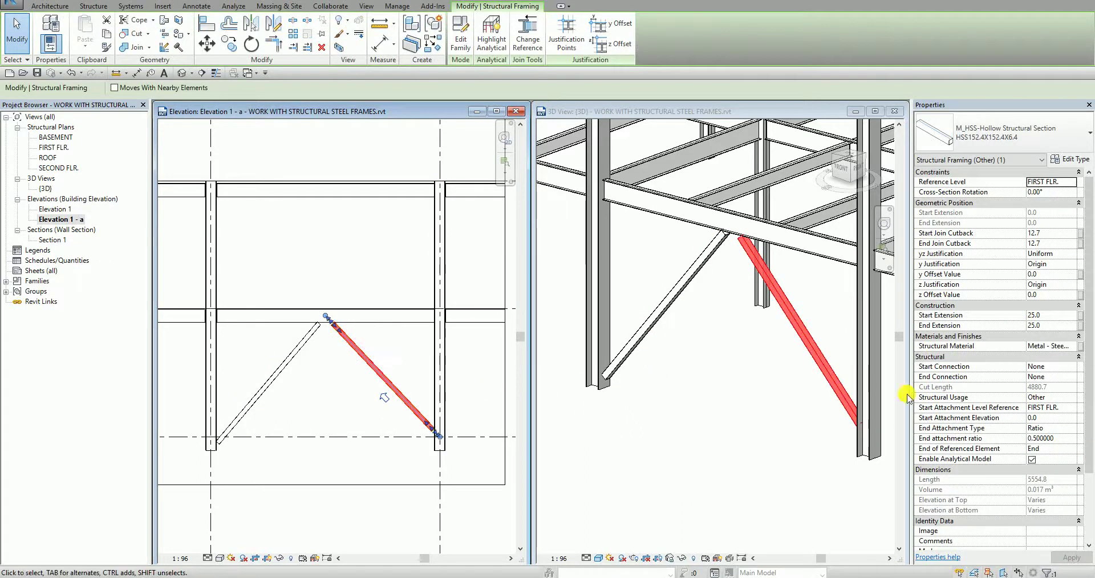
pyautogui.click(1046, 418)
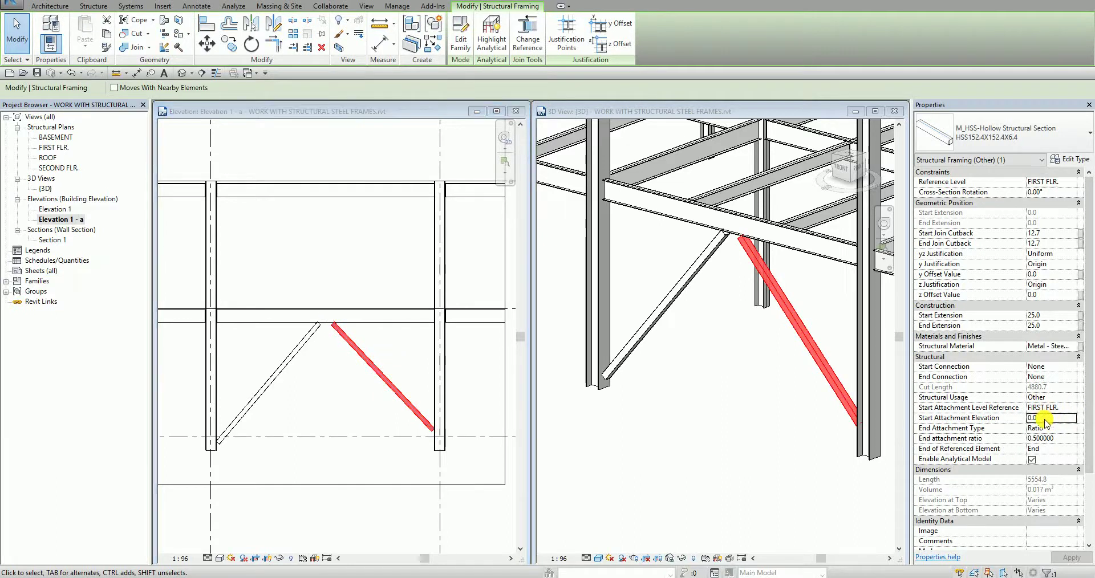
pyautogui.write('-450')
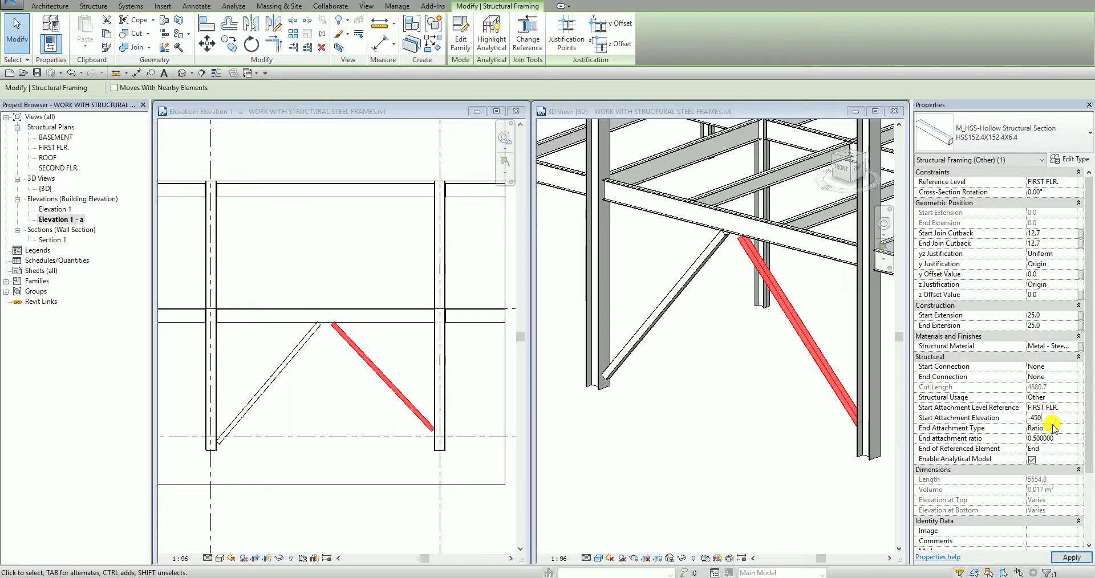
pyautogui.click(1078, 558)
pyautogui.click(1072, 558)
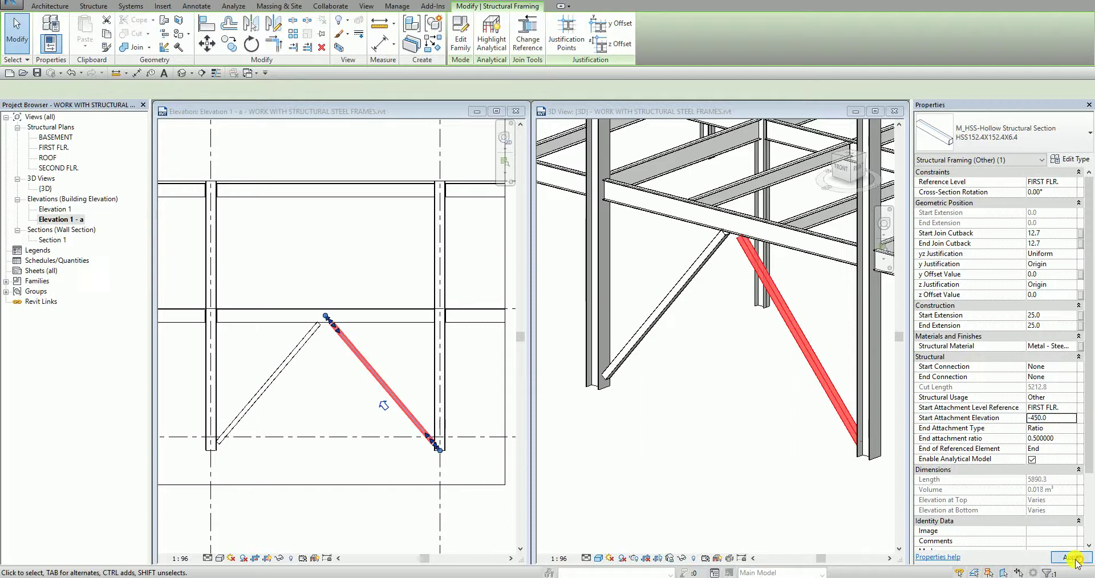
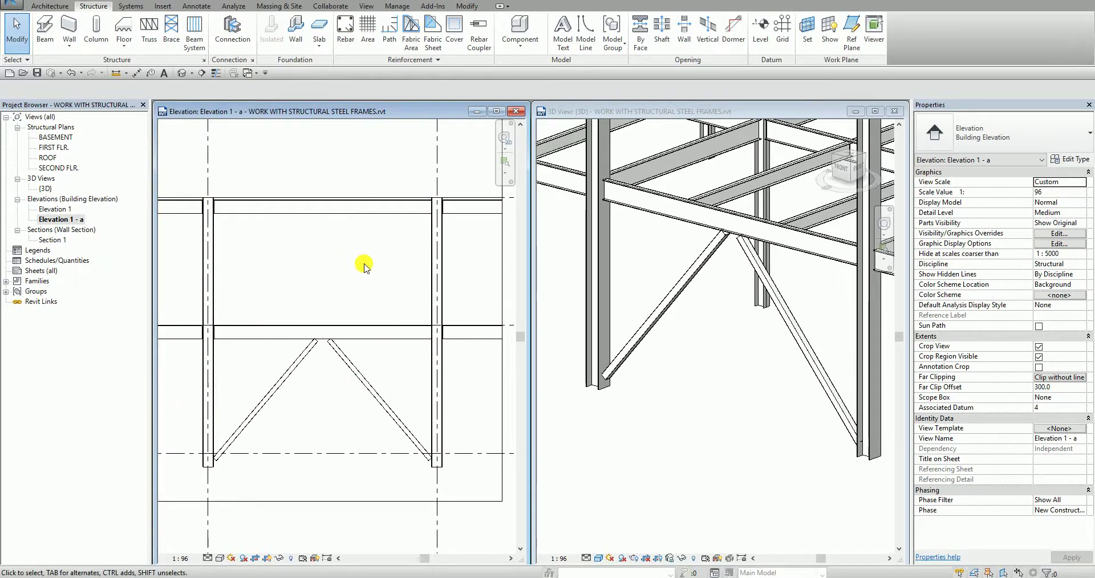
# Step: Place an HSS152.4X152.4X6.4 brace from the grid E column at ROOF level down to the midpoint of the SECOND FLR. beam
pyautogui.click(169, 25)
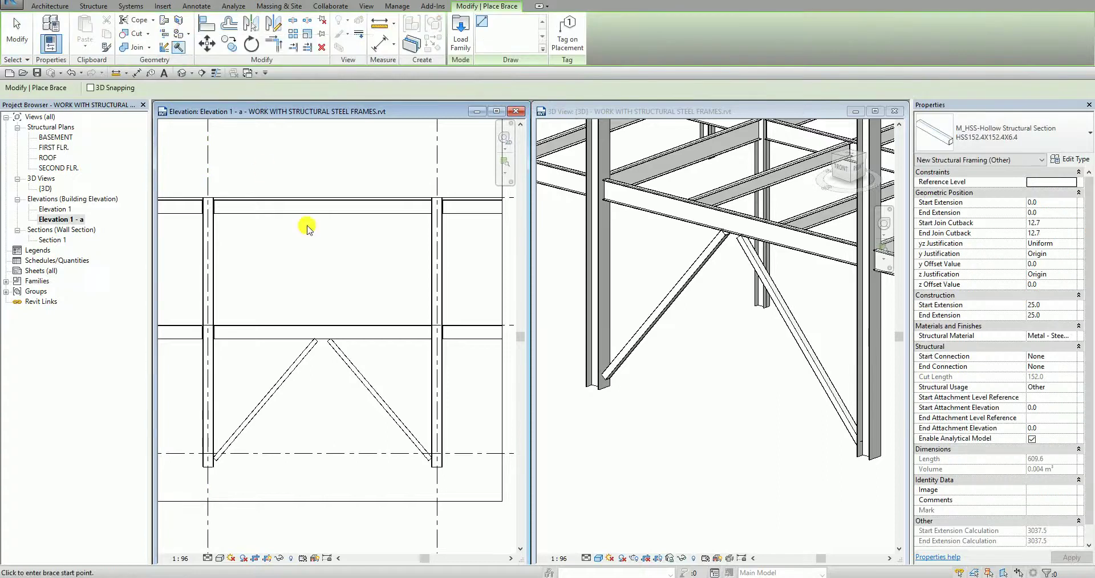
pyautogui.scroll(-1, 268, 259)
pyautogui.scroll(4, 251, 261)
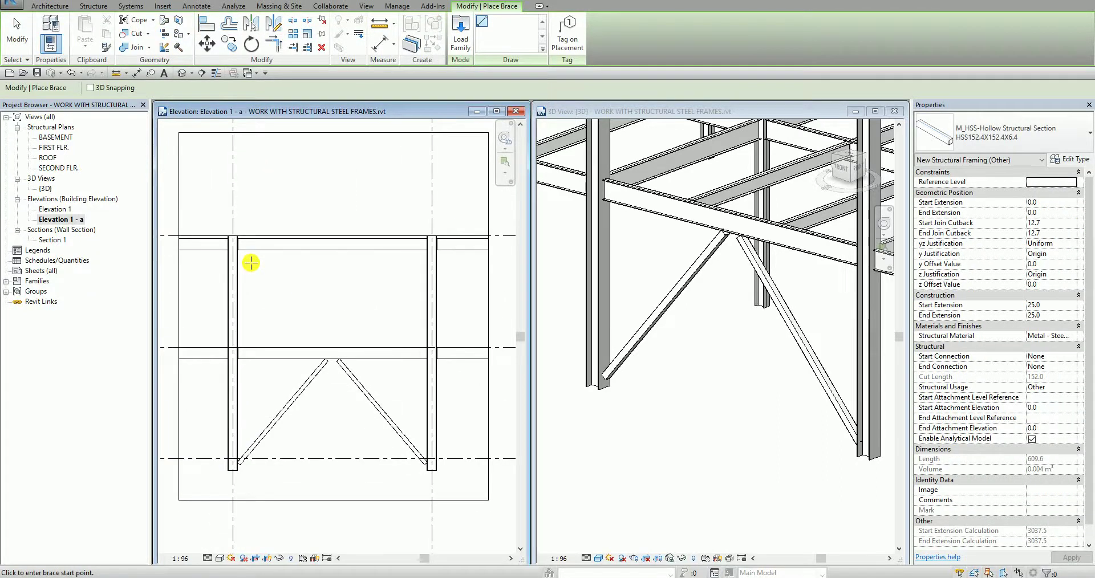
pyautogui.click(237, 226)
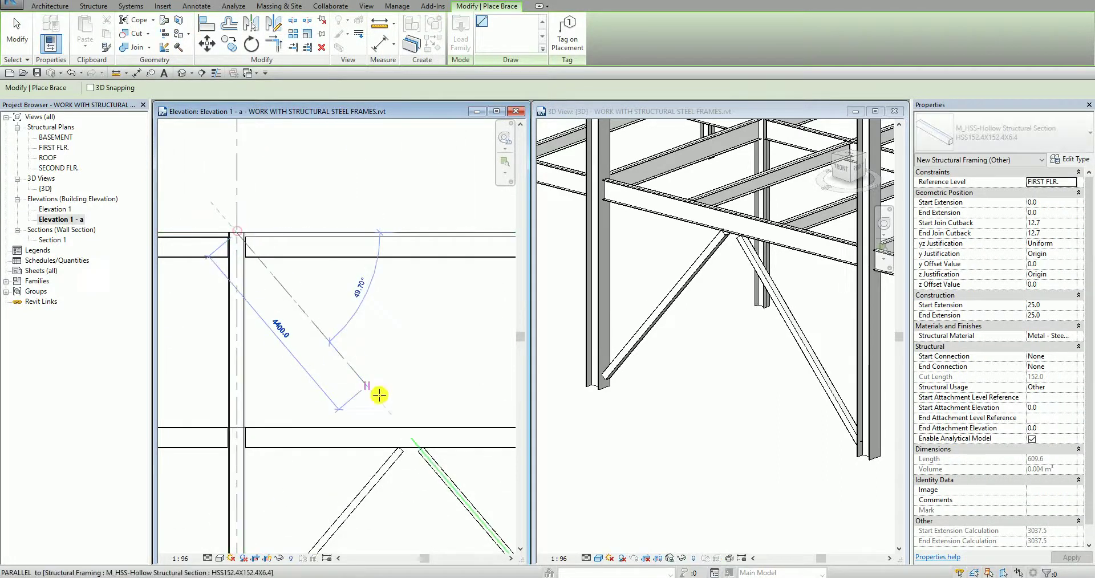
pyautogui.scroll(2, 379, 394)
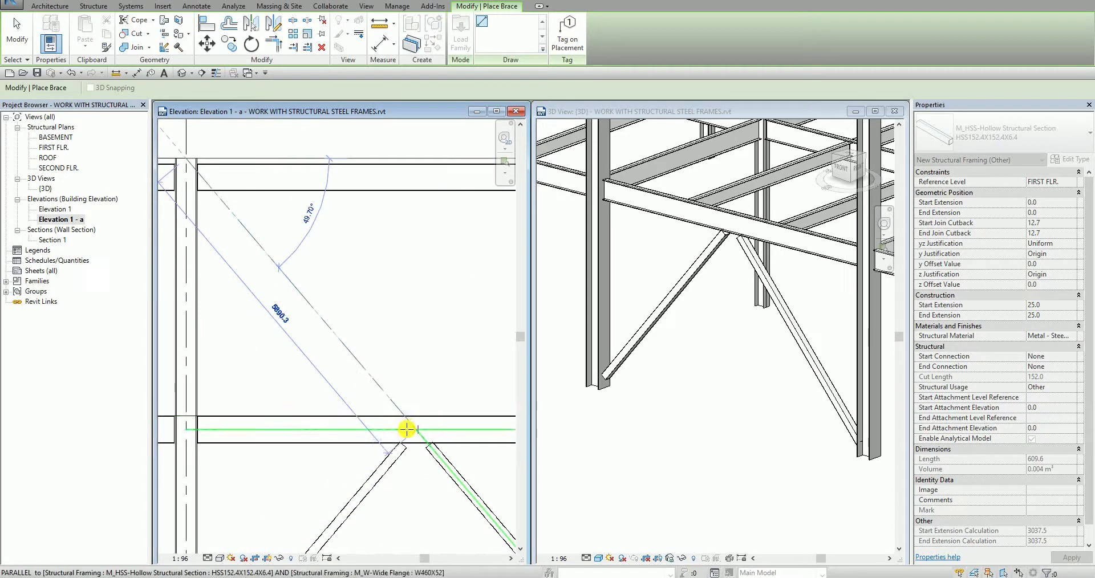
pyautogui.click(415, 430)
pyautogui.moveTo(417, 430); pyautogui.dragTo(384, 430, button='middle')
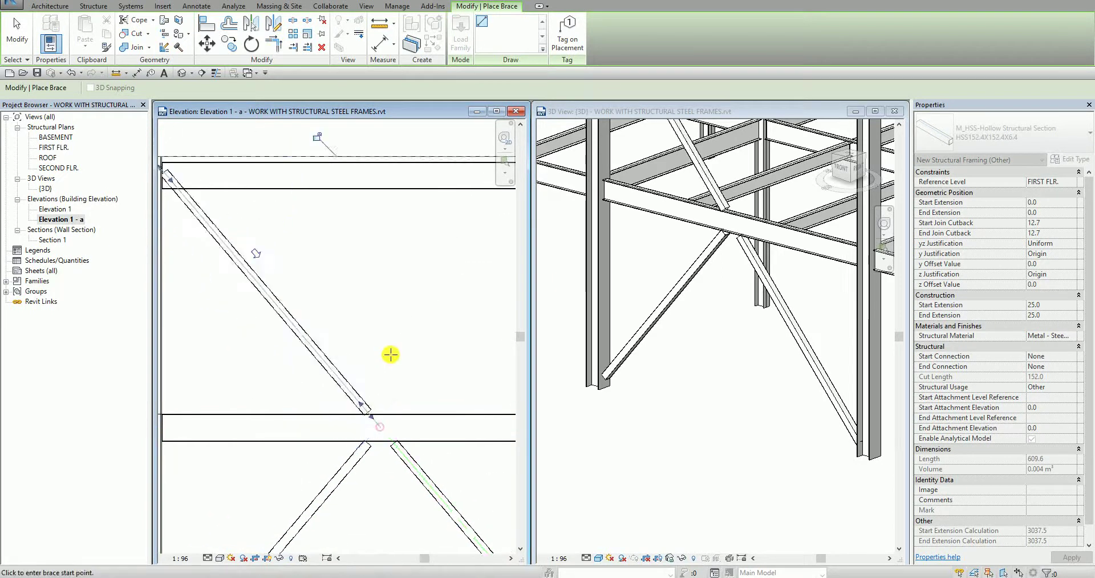
# Step: Place the opposing brace from the grid F column at ROOF level to the midpoint of the SECOND FLR. beam and end the command
pyautogui.scroll(-2, 411, 342)
pyautogui.scroll(3, 379, 342)
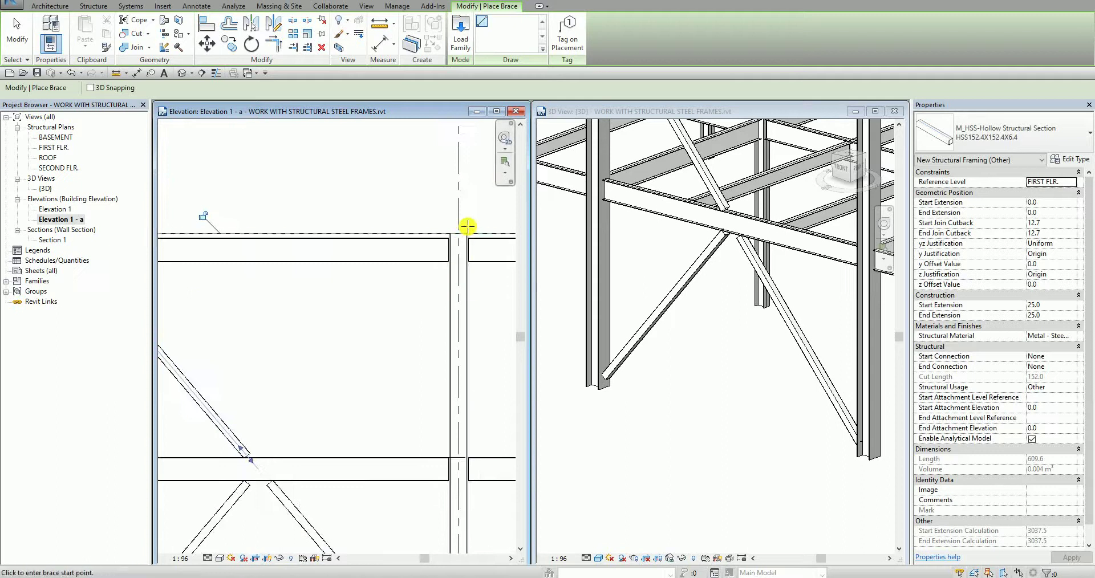
pyautogui.click(459, 235)
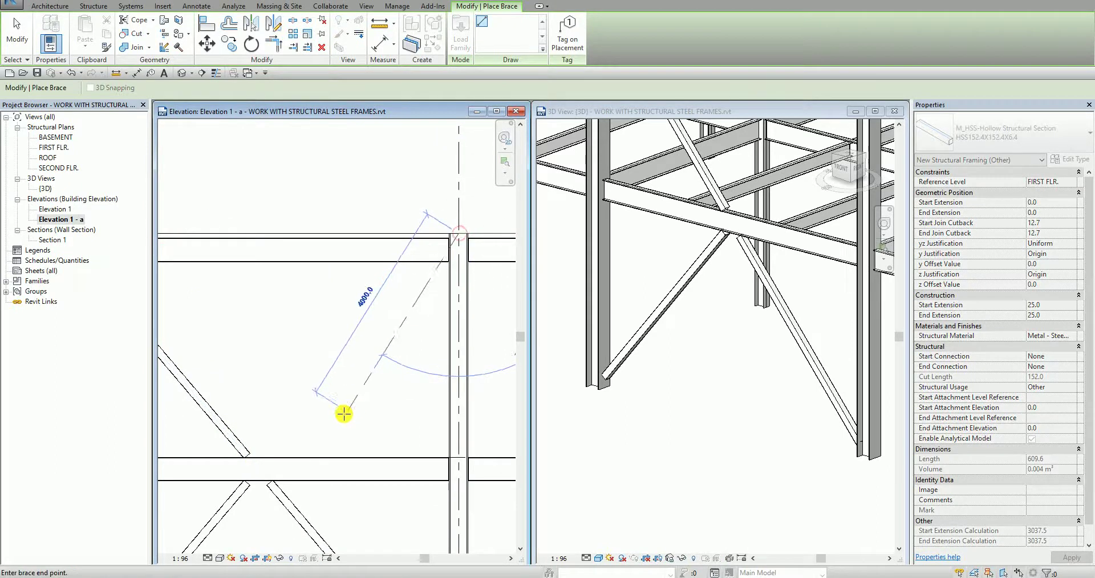
pyautogui.moveTo(268, 464); pyautogui.dragTo(415, 281, button='middle')
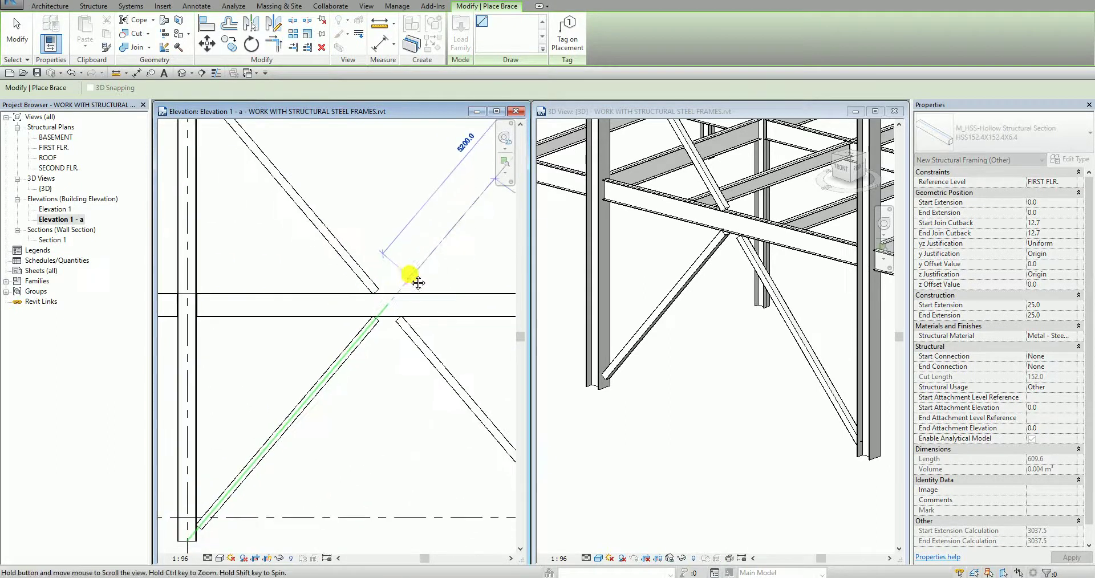
pyautogui.click(389, 303)
pyautogui.scroll(-4, 376, 268)
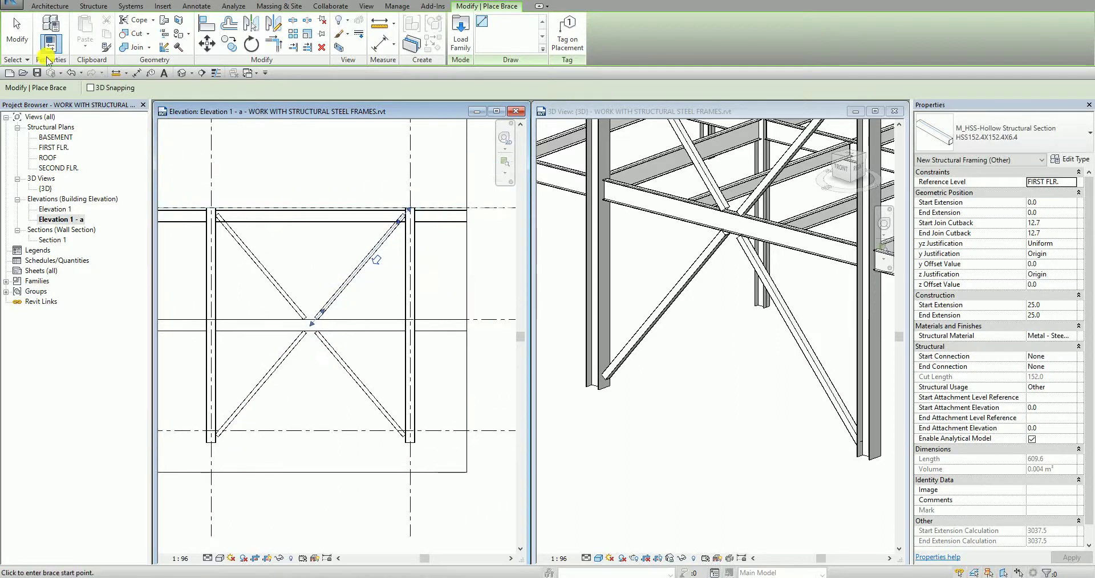
pyautogui.click(17, 37)
pyautogui.scroll(-3, 314, 259)
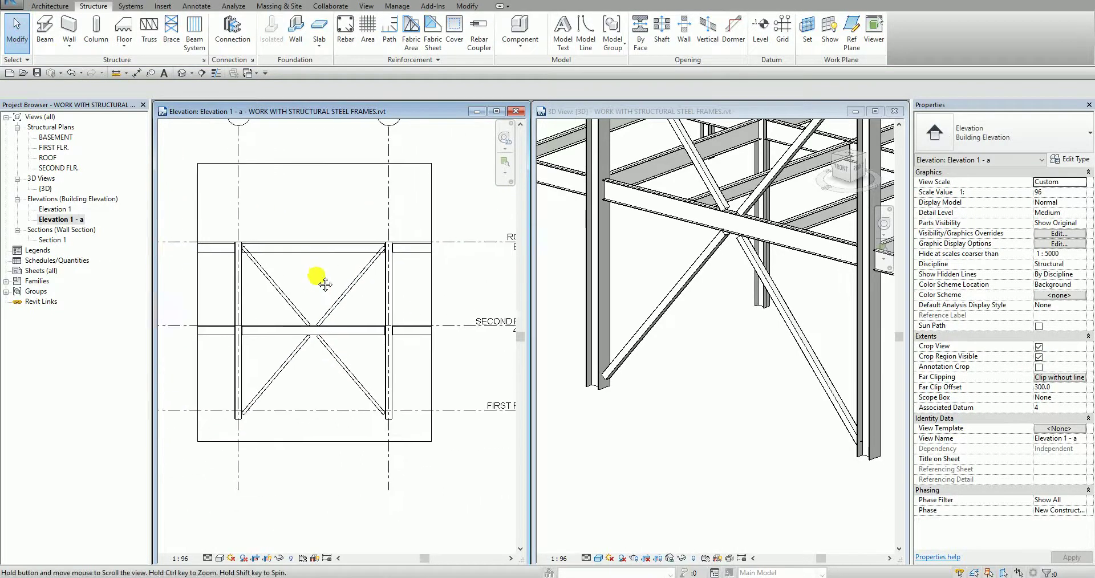
# Step: Check the braced bay in the 3D view and open the SECOND FLR. structural plan in a maximized window
pyautogui.click(701, 356)
pyautogui.scroll(-3, 700, 357)
pyautogui.keyDown('shift'); pyautogui.moveTo(725, 361); pyautogui.dragTo(721, 322, button='middle'); pyautogui.keyUp('shift')
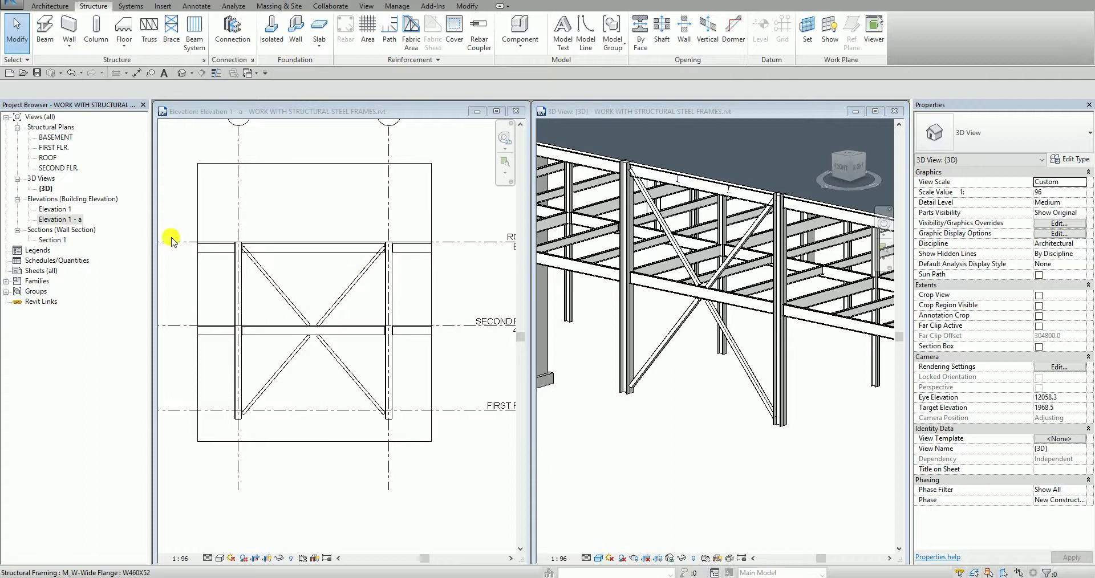
pyautogui.doubleClick(67, 168)
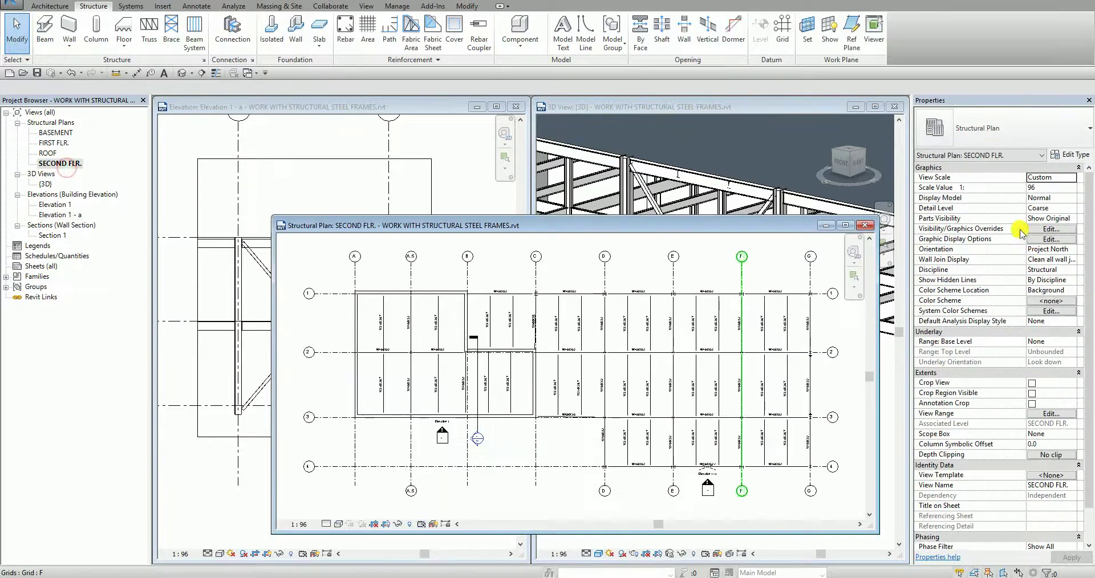
pyautogui.click(845, 226)
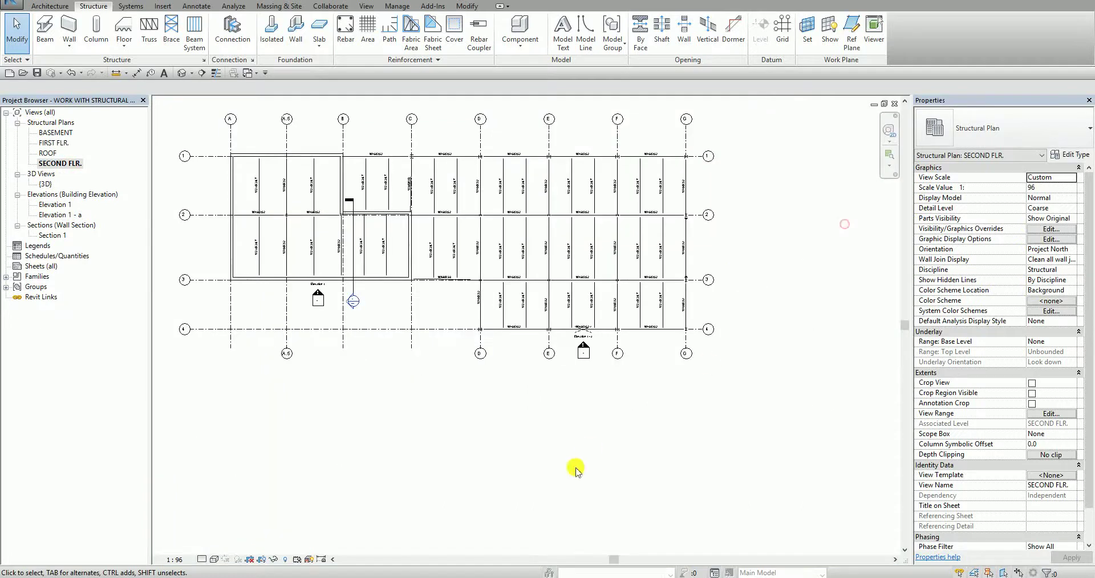
# Step: Examine the plan symbols of the upper and lower braces along grid 4 between grids E and F
pyautogui.scroll(5, 573, 336)
pyautogui.scroll(2, 573, 336)
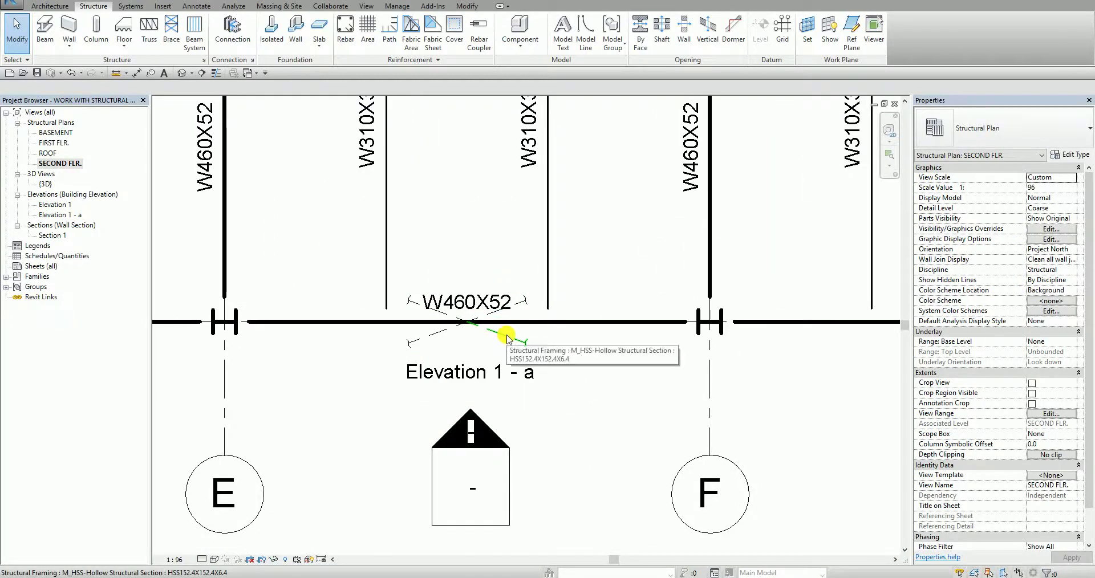
pyautogui.click(448, 324)
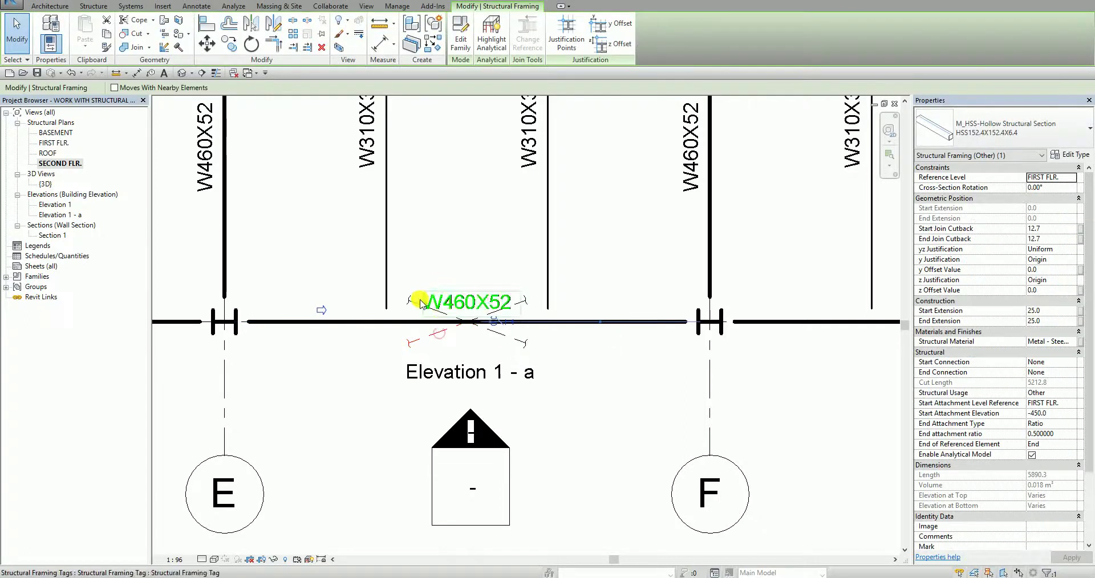
pyautogui.click(525, 305)
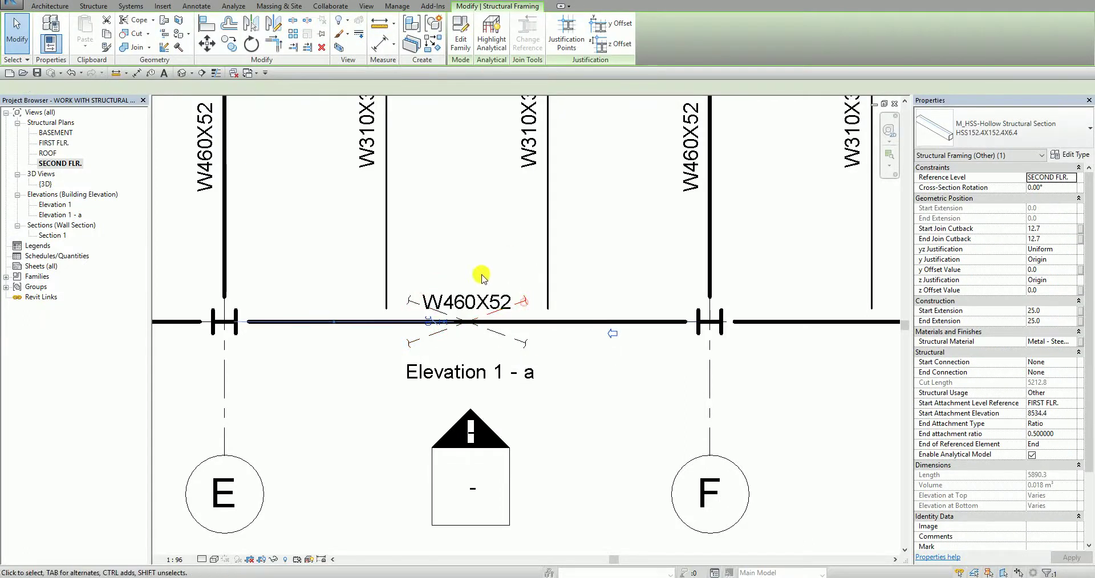
pyautogui.click(586, 359)
pyautogui.scroll(-2, 506, 349)
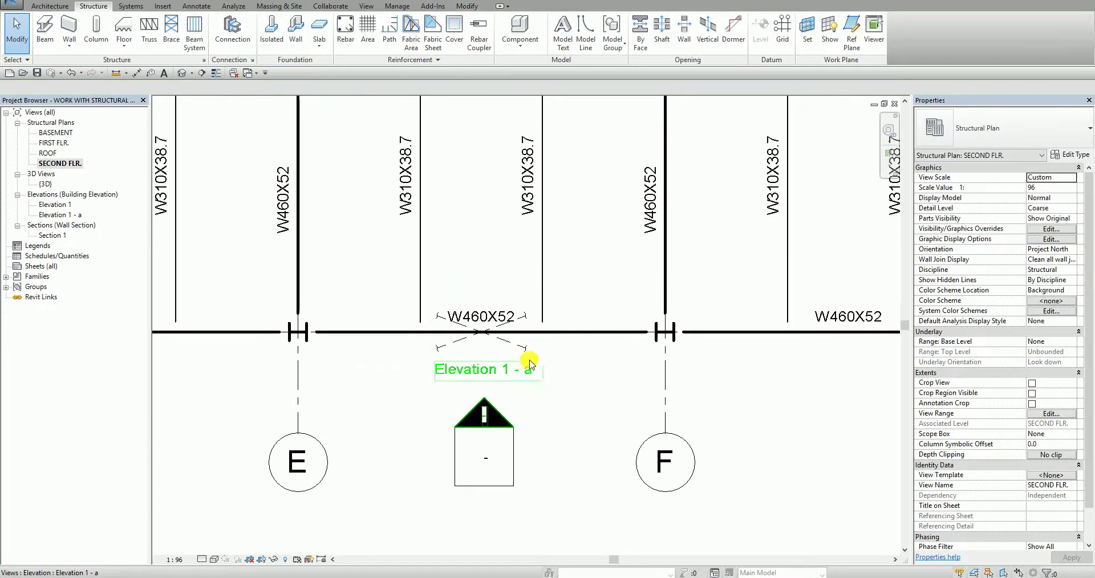
pyautogui.moveTo(520, 362); pyautogui.dragTo(517, 393, button='middle')
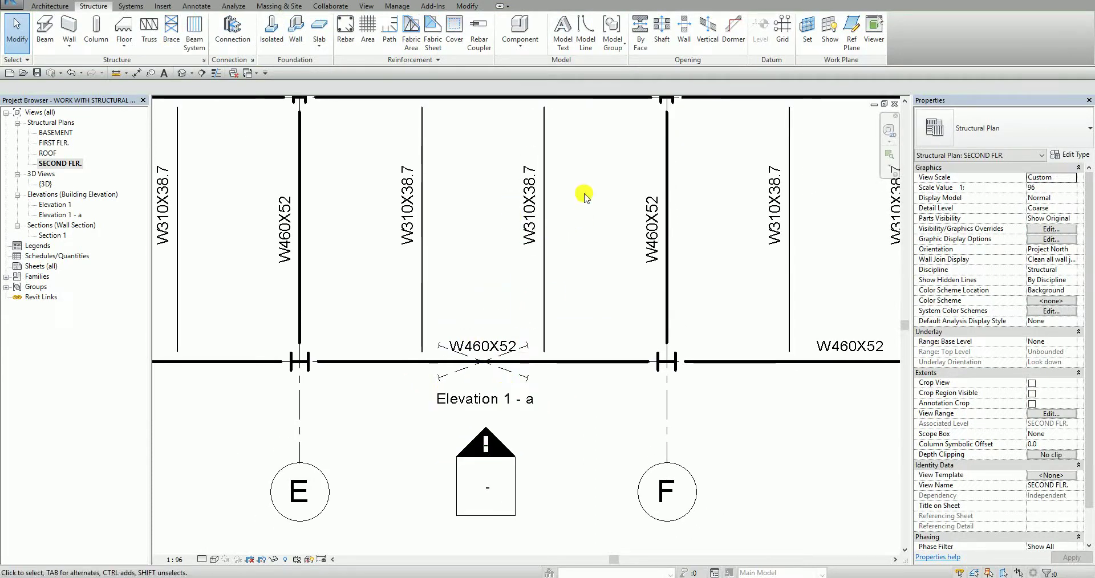
# Step: Open the Structural Settings and set the plan representation of brace symbols to Parallel Line
pyautogui.click(393, 7)
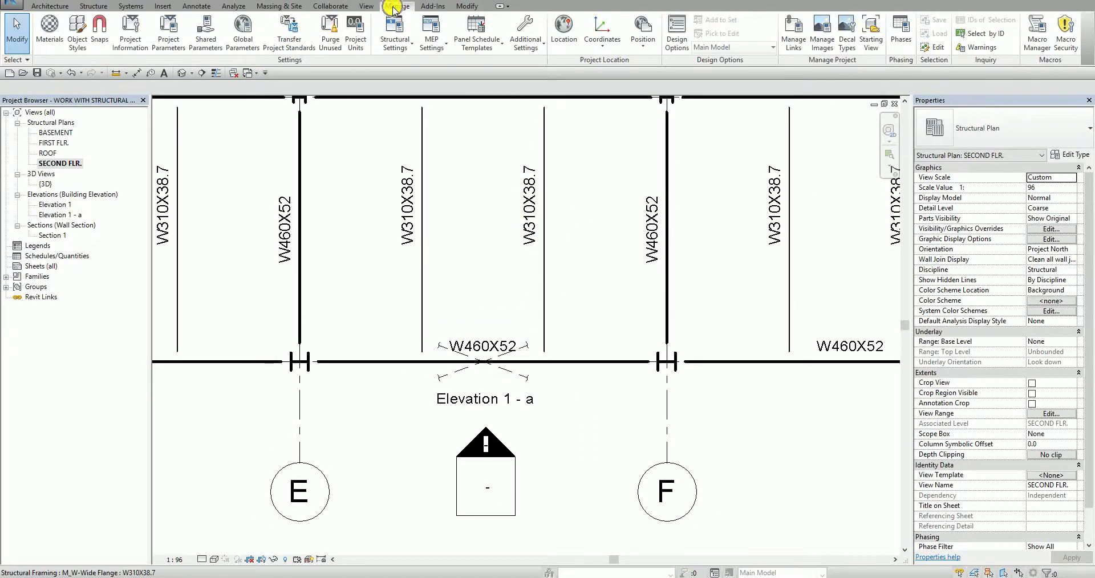
pyautogui.click(402, 49)
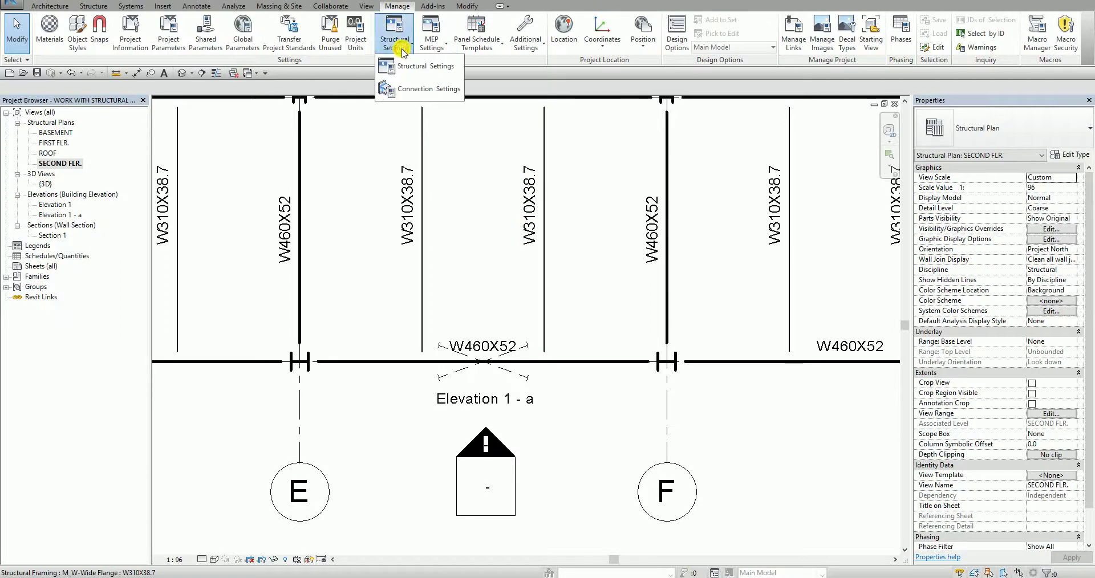
pyautogui.click(421, 68)
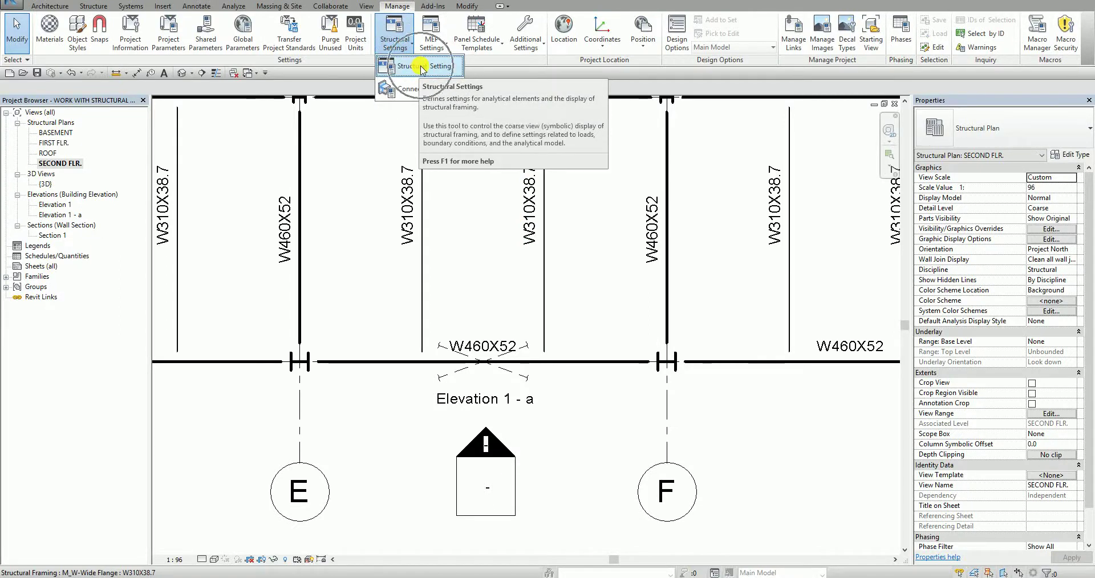
pyautogui.click(420, 68)
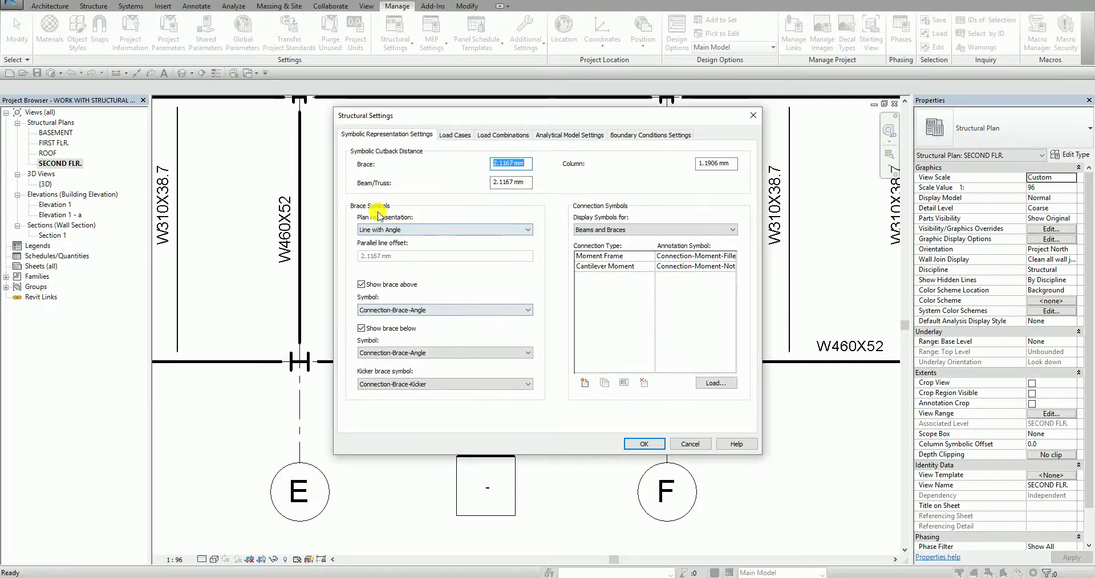
pyautogui.click(394, 230)
pyautogui.click(394, 243)
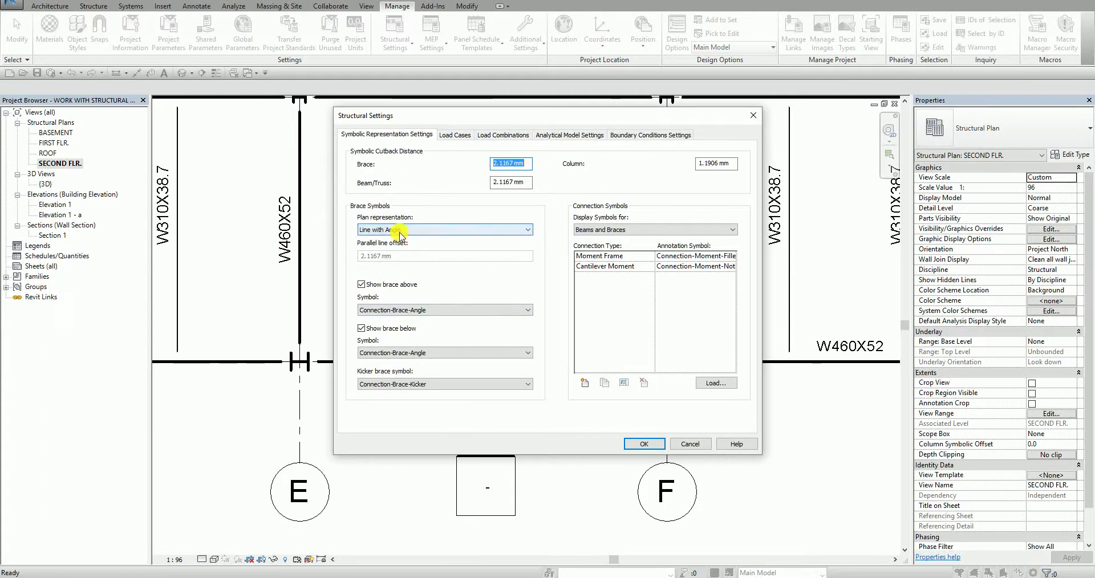
pyautogui.click(398, 231)
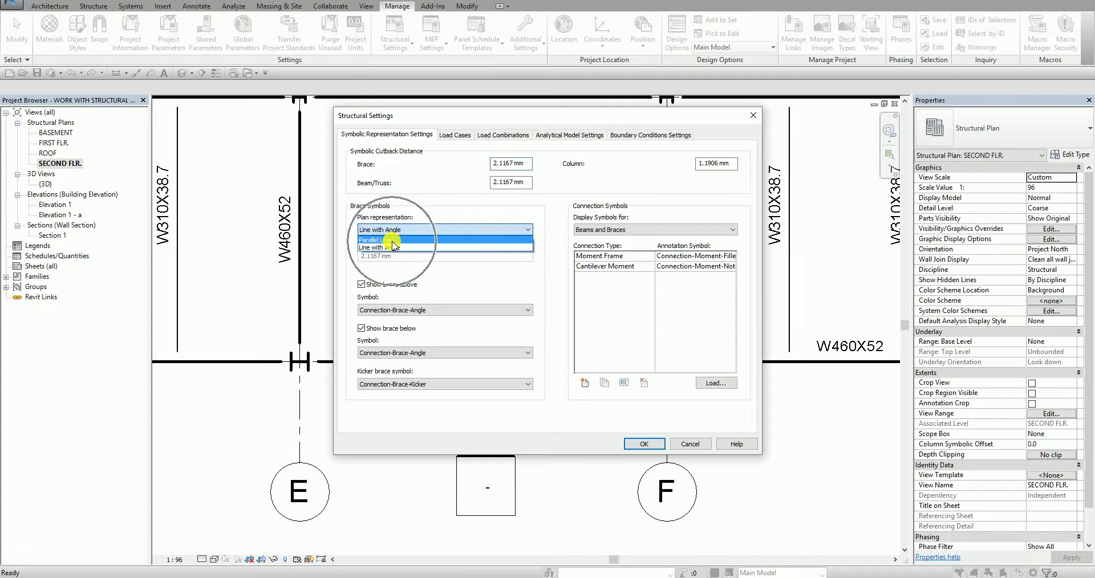
pyautogui.click(392, 240)
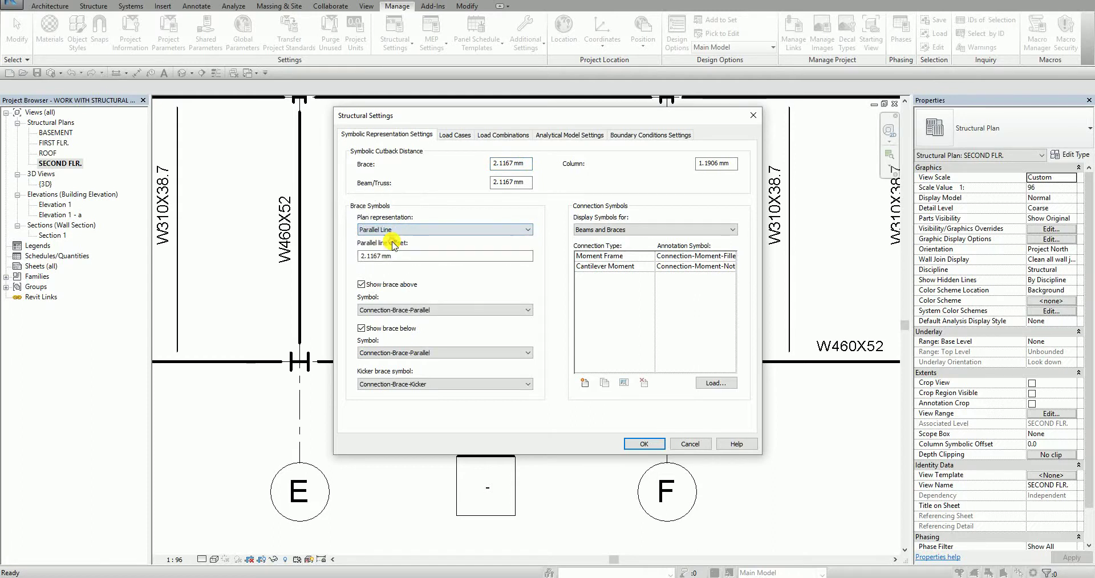
# Step: Keep Show brace above enabled and Parallel Line as the plan representation, and apply the structural settings
pyautogui.click(383, 285)
pyautogui.click(384, 287)
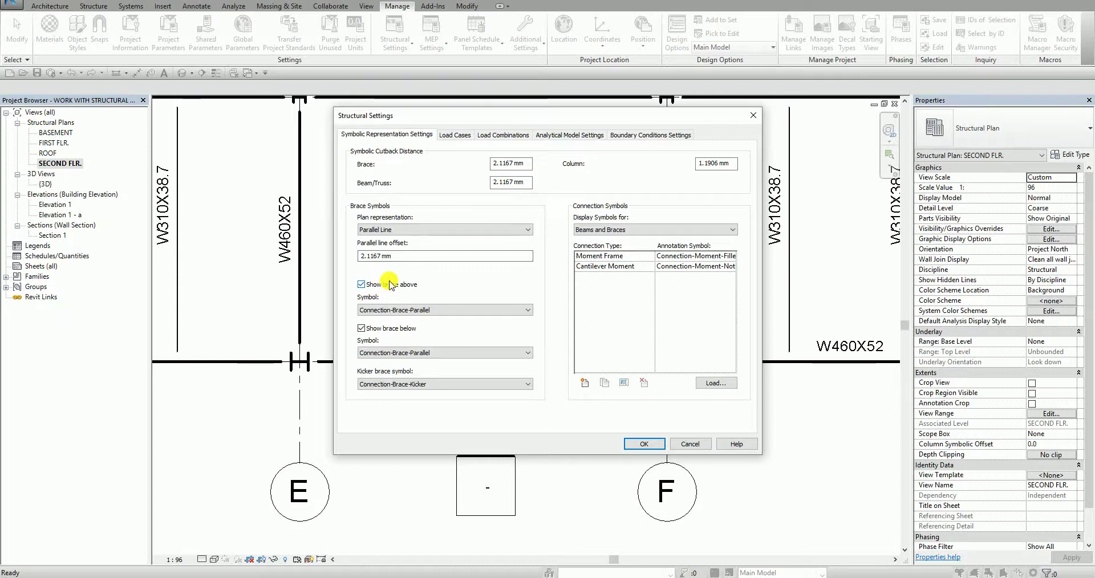
pyautogui.click(371, 229)
pyautogui.click(377, 239)
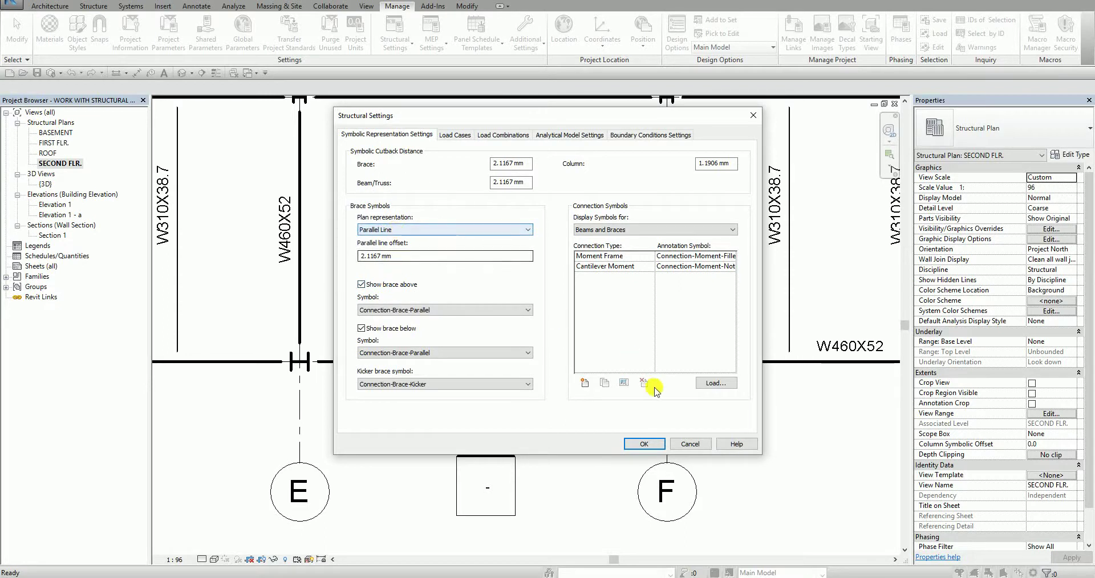
pyautogui.click(652, 446)
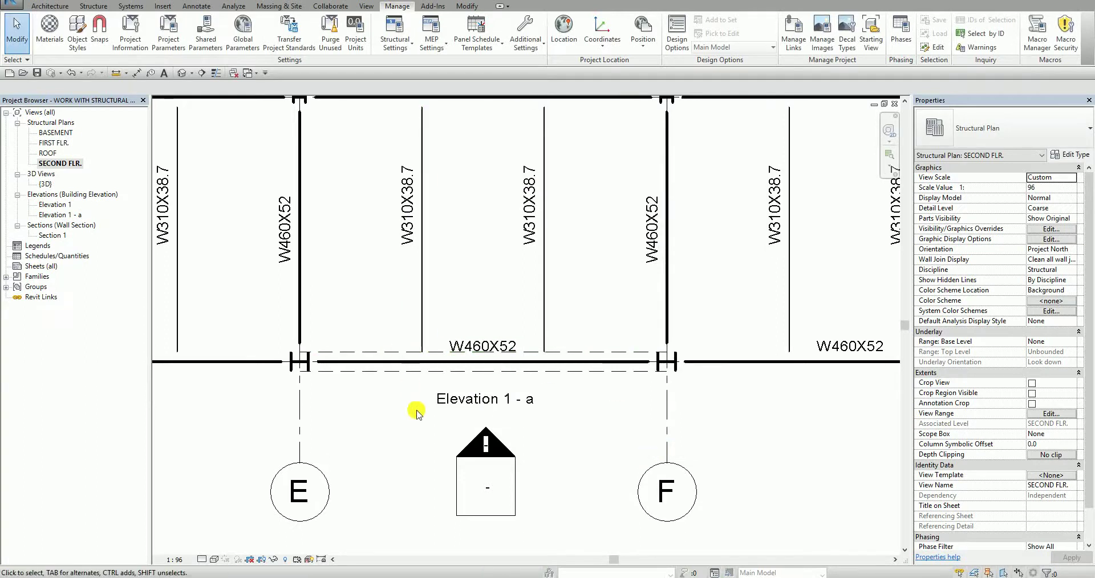
# Step: Inspect the parallel dashed lines representing the braces above and below the grid 4 beam between grids E and F
pyautogui.click(401, 372)
pyautogui.click(545, 377)
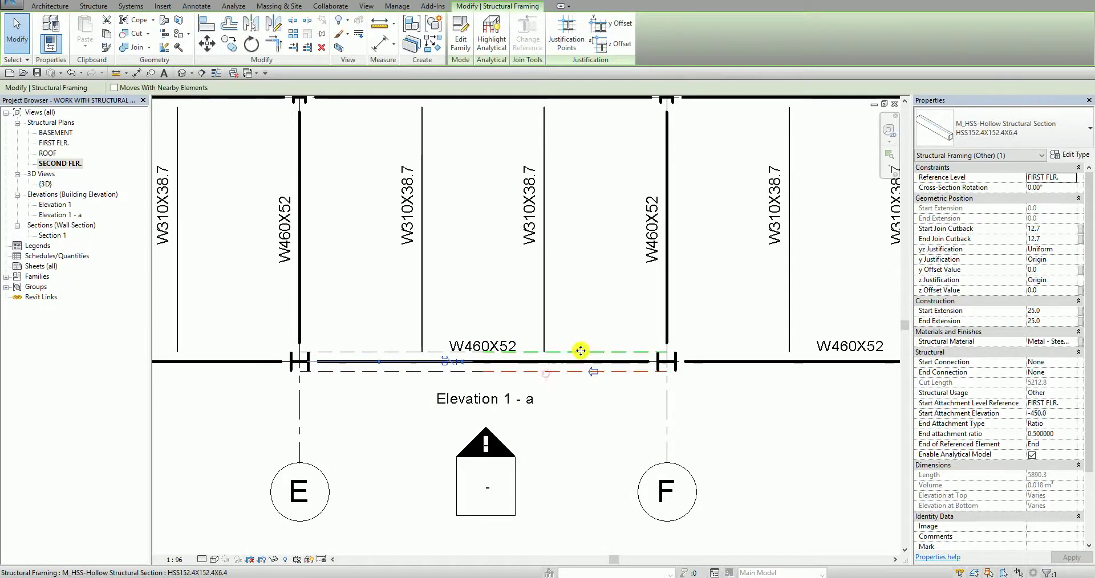
pyautogui.click(391, 352)
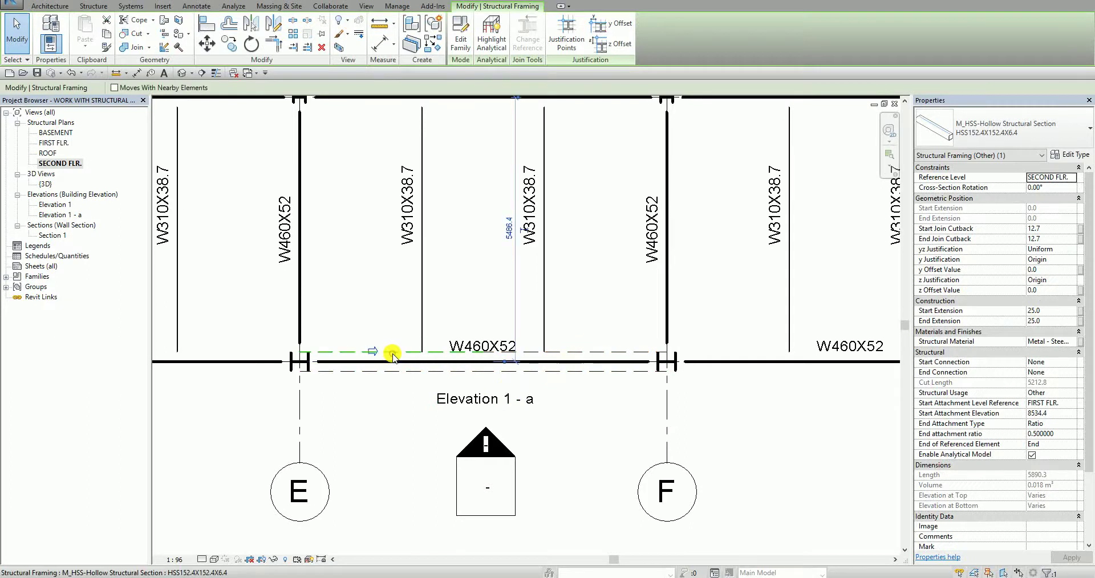
pyautogui.click(586, 404)
pyautogui.scroll(-3, 585, 404)
pyautogui.moveTo(593, 399); pyautogui.dragTo(512, 476, button='middle')
pyautogui.scroll(-1, 512, 476)
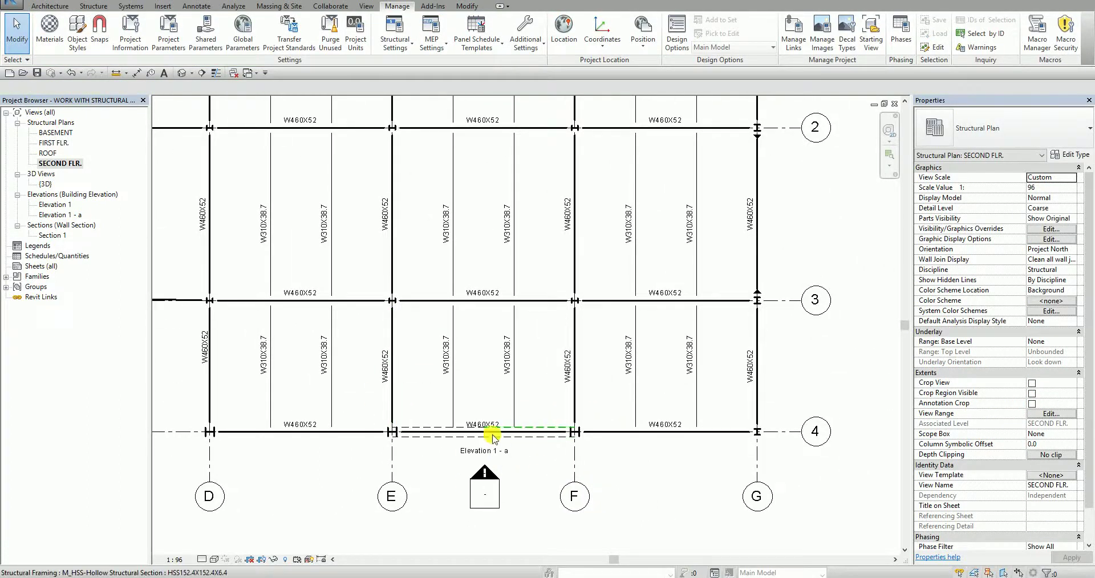
pyautogui.scroll(-3, 546, 429)
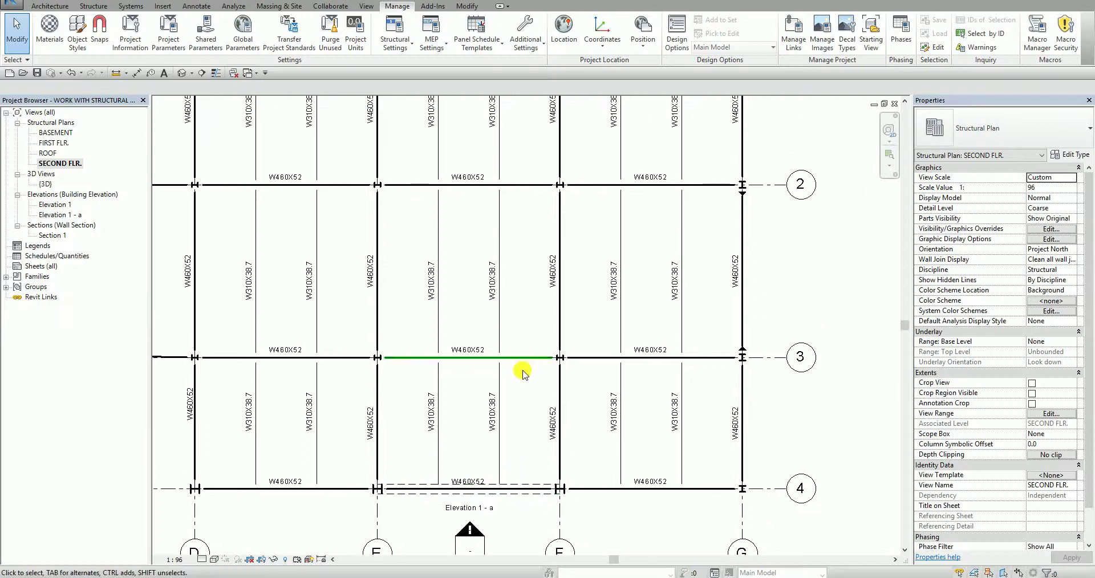
pyautogui.click(511, 140)
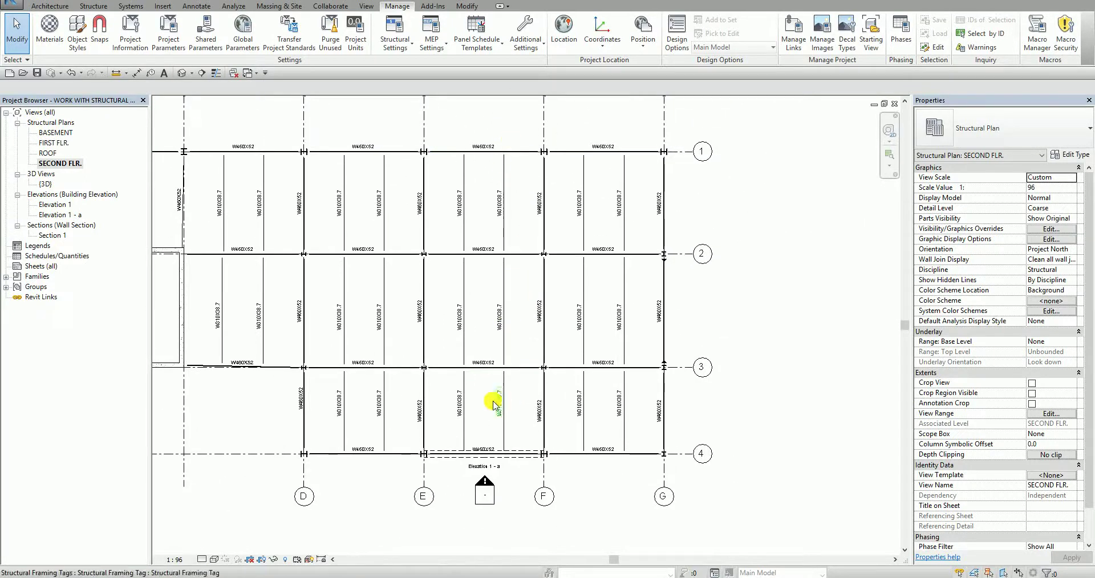
# Step: Copy the four HSS braces between grids E and F from grid 4 to grid 1, with Constrain enabled
pyautogui.scroll(4, 516, 456)
pyautogui.click(573, 389)
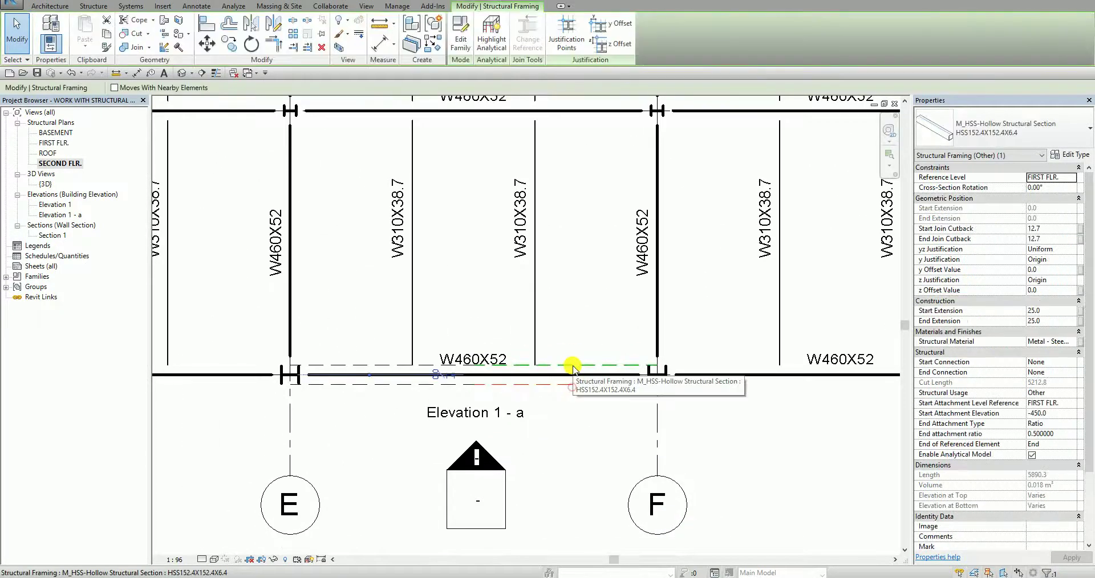
pyautogui.keyDown('ctrl'); pyautogui.click(570, 366); pyautogui.keyUp('ctrl')
pyautogui.keyDown('ctrl'); pyautogui.click(380, 372); pyautogui.keyUp('ctrl')
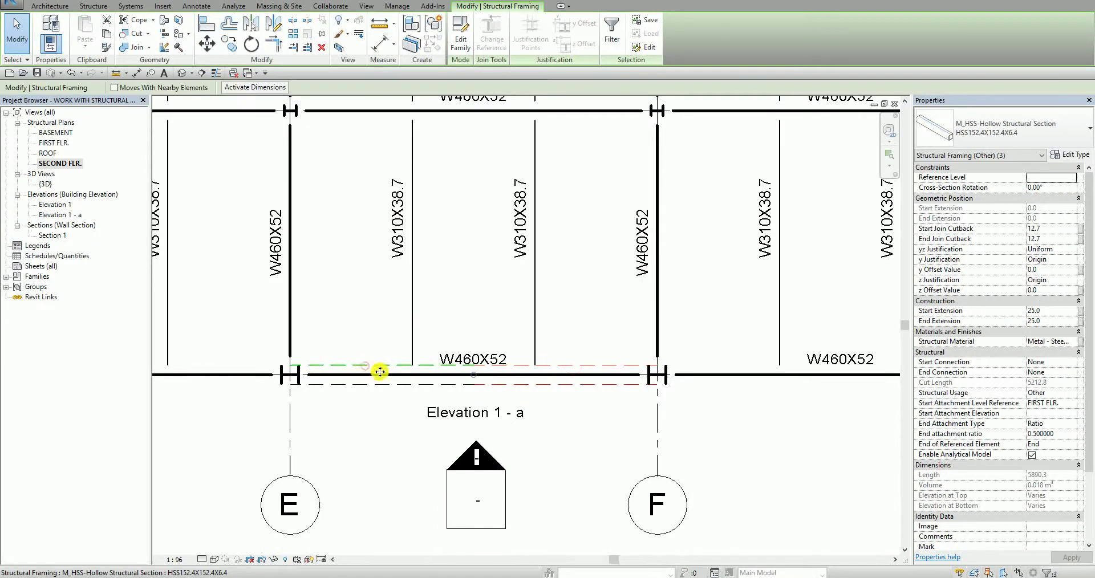
pyautogui.keyDown('ctrl'); pyautogui.click(383, 387); pyautogui.keyUp('ctrl')
pyautogui.moveTo(593, 438); pyautogui.dragTo(571, 457, button='middle')
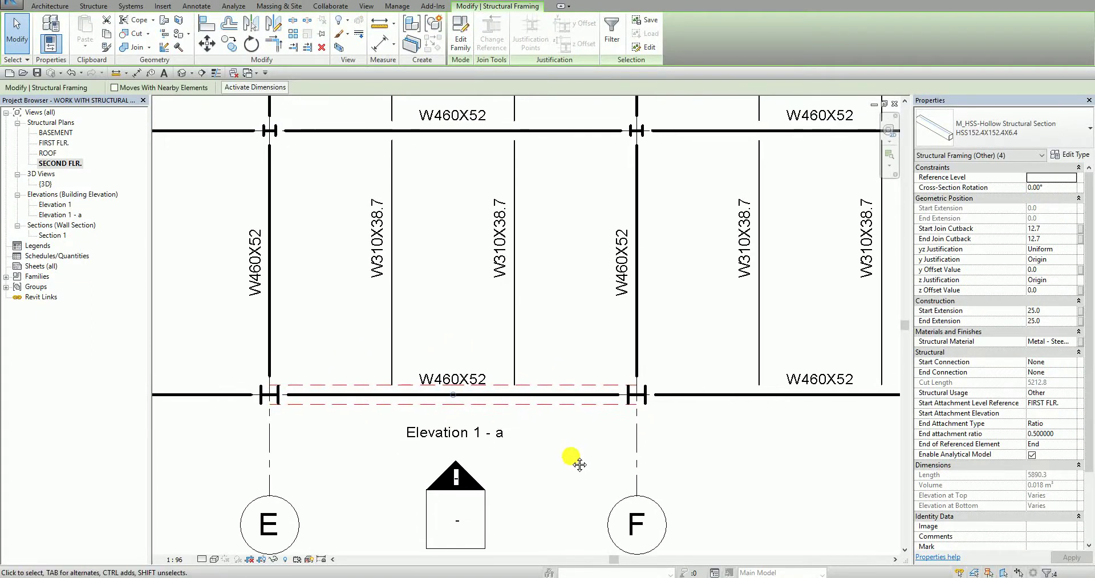
pyautogui.click(229, 44)
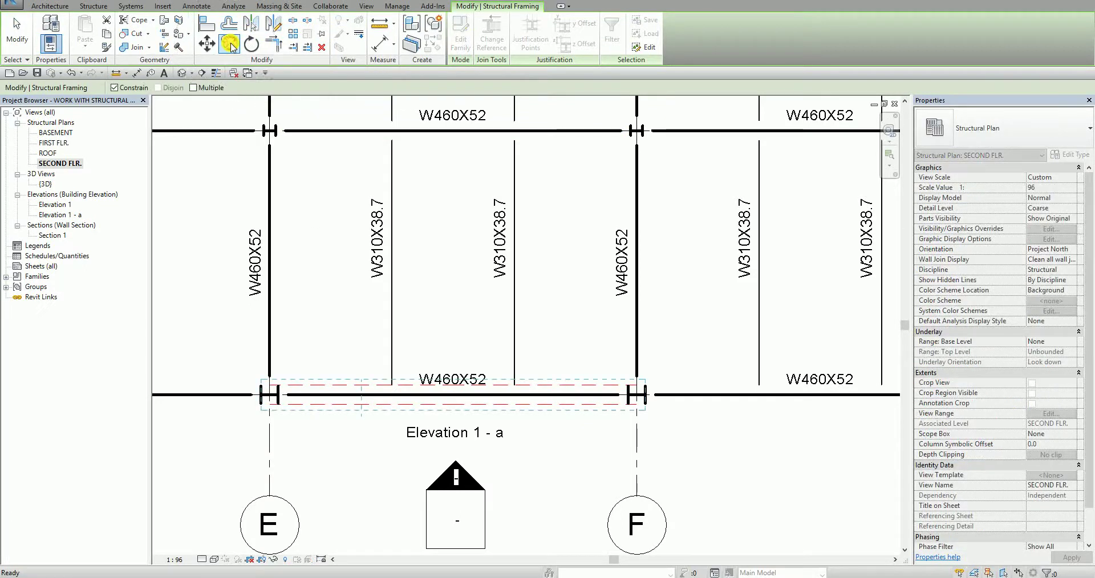
pyautogui.click(117, 88)
pyautogui.click(117, 87)
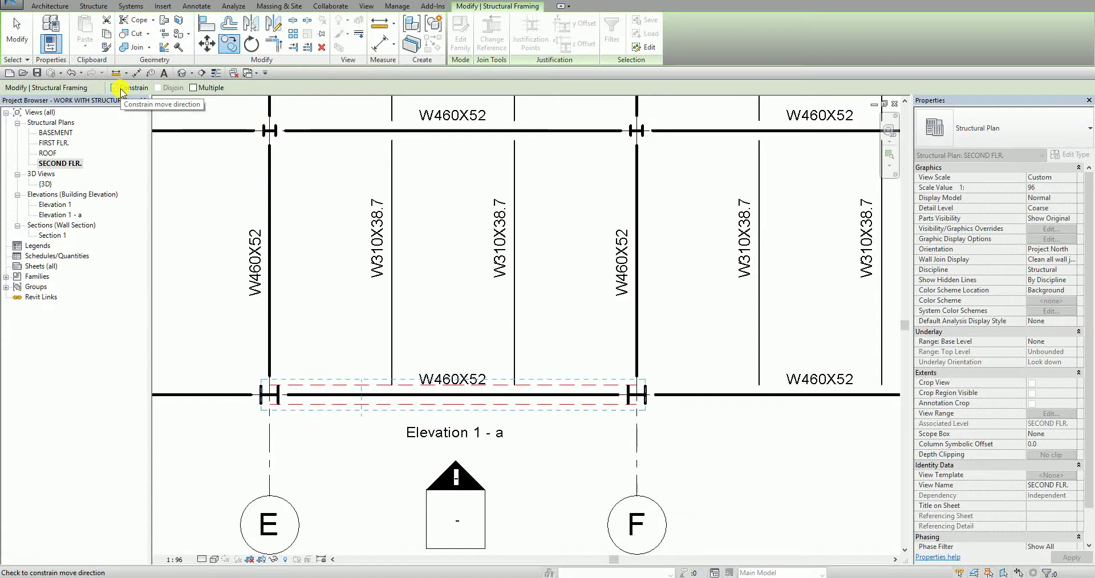
pyautogui.scroll(-2, 470, 324)
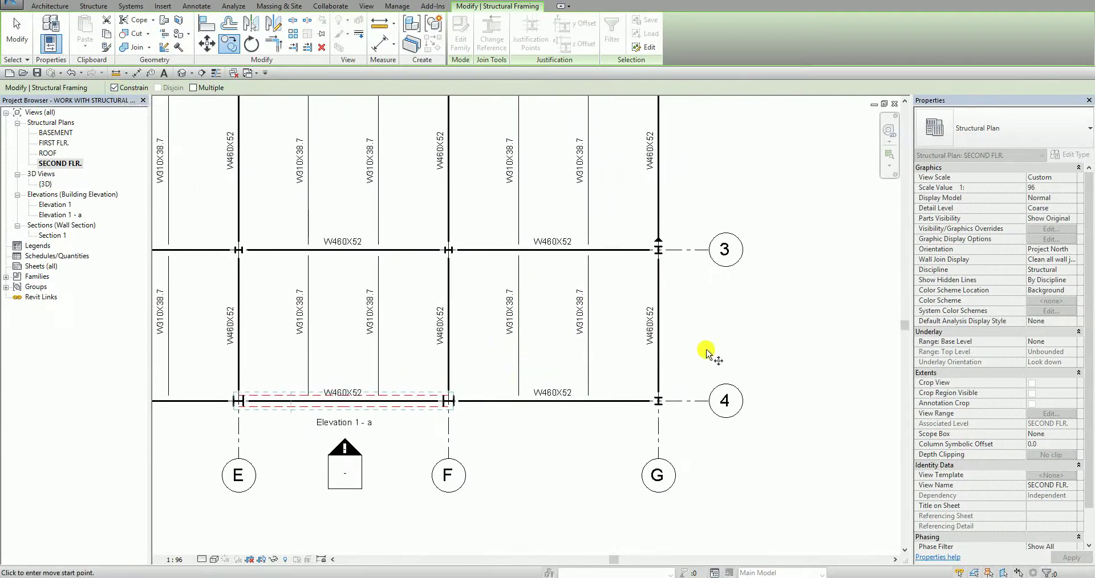
pyautogui.scroll(1, 699, 377)
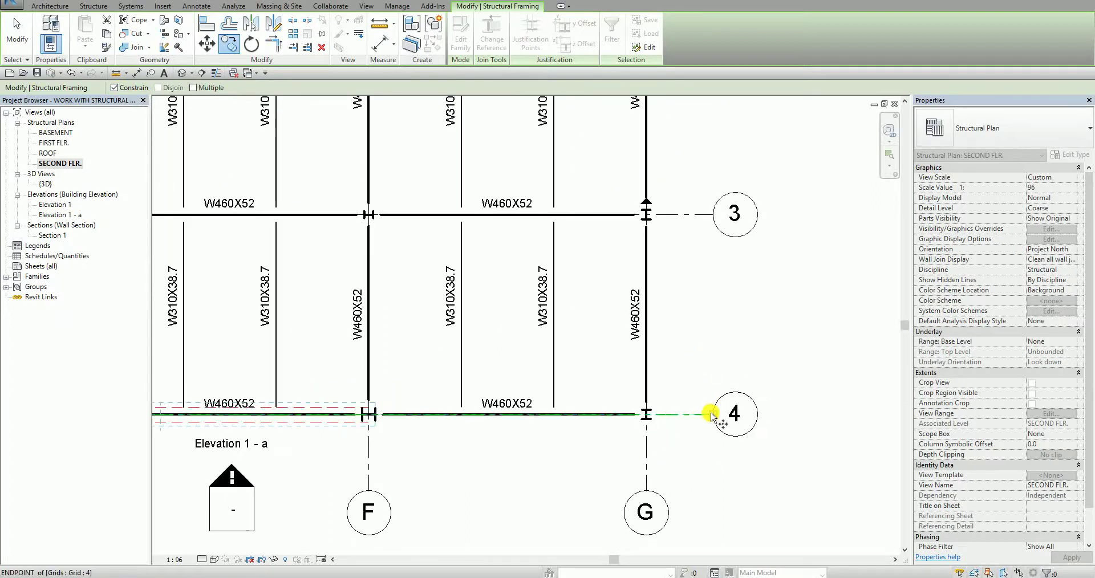
pyautogui.click(710, 415)
pyautogui.scroll(-2, 684, 388)
pyautogui.moveTo(643, 332); pyautogui.dragTo(762, 506, button='middle')
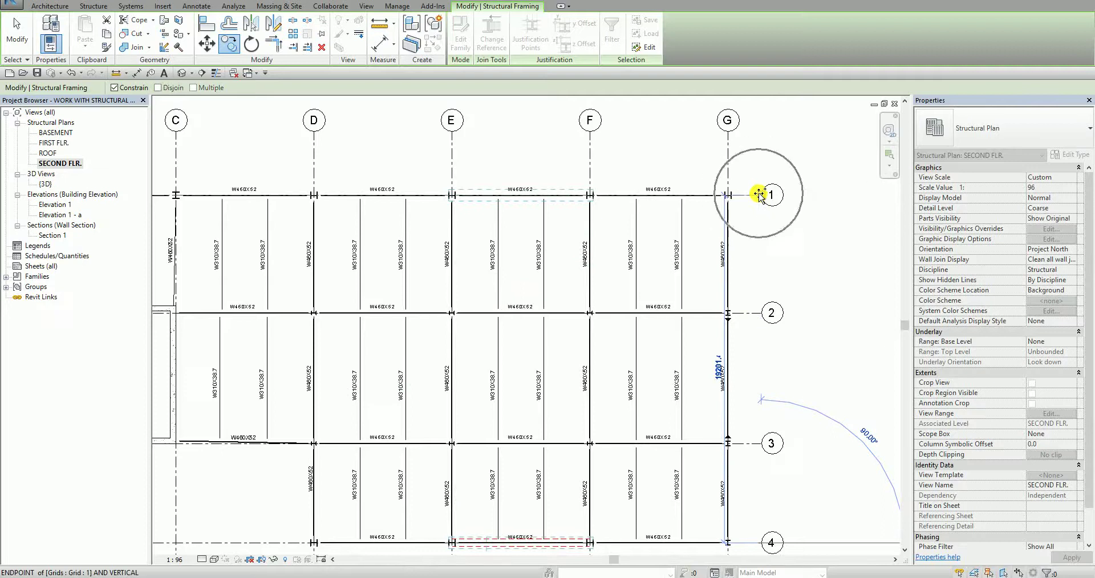
pyautogui.click(758, 195)
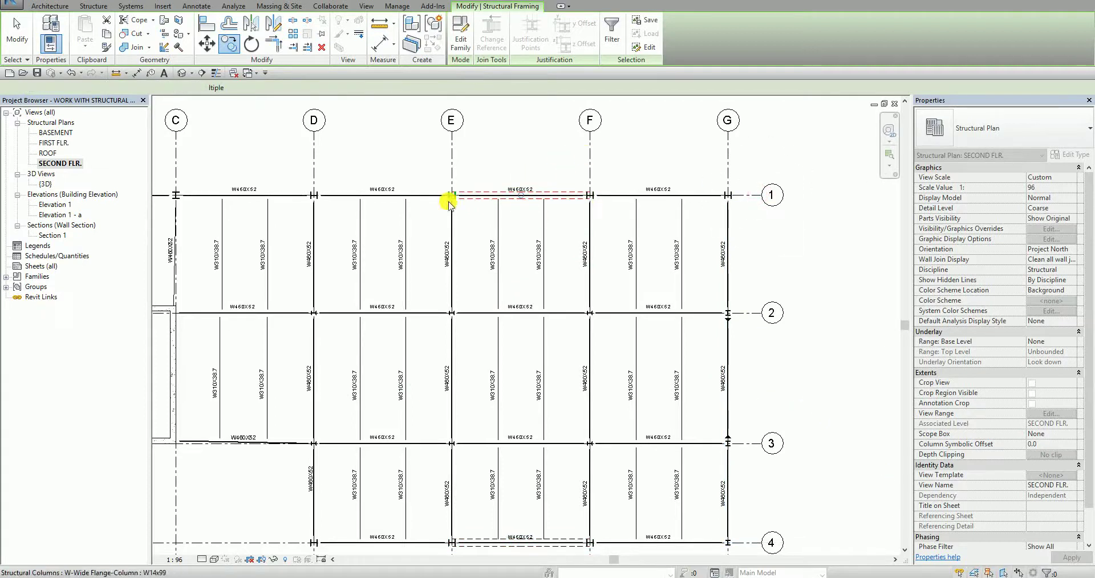
pyautogui.click(17, 30)
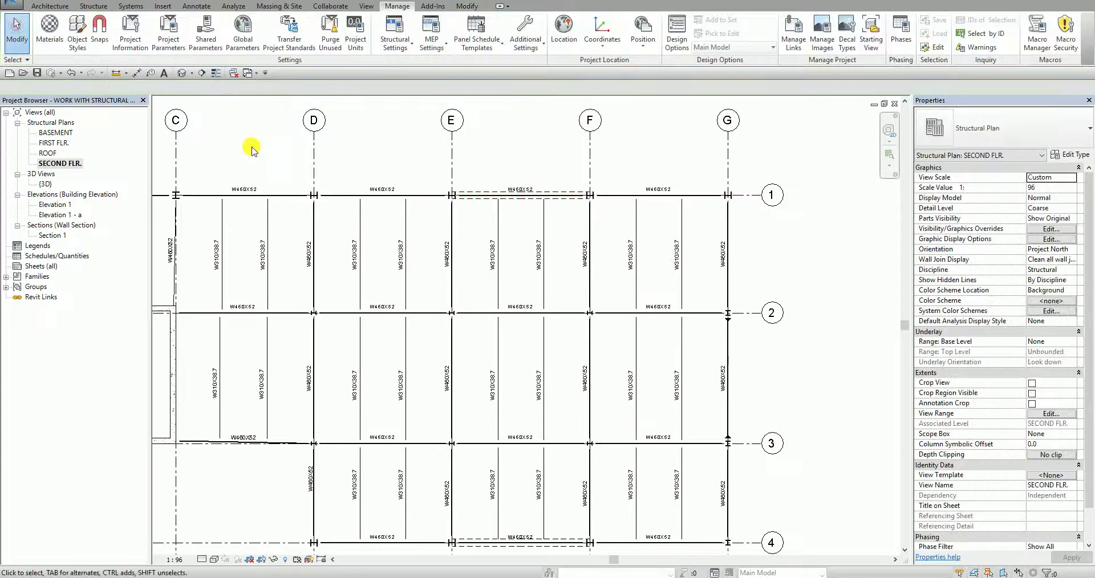
# Step: Open the default 3D view and hide the Roofs category using the metal deck roof
pyautogui.click(181, 73)
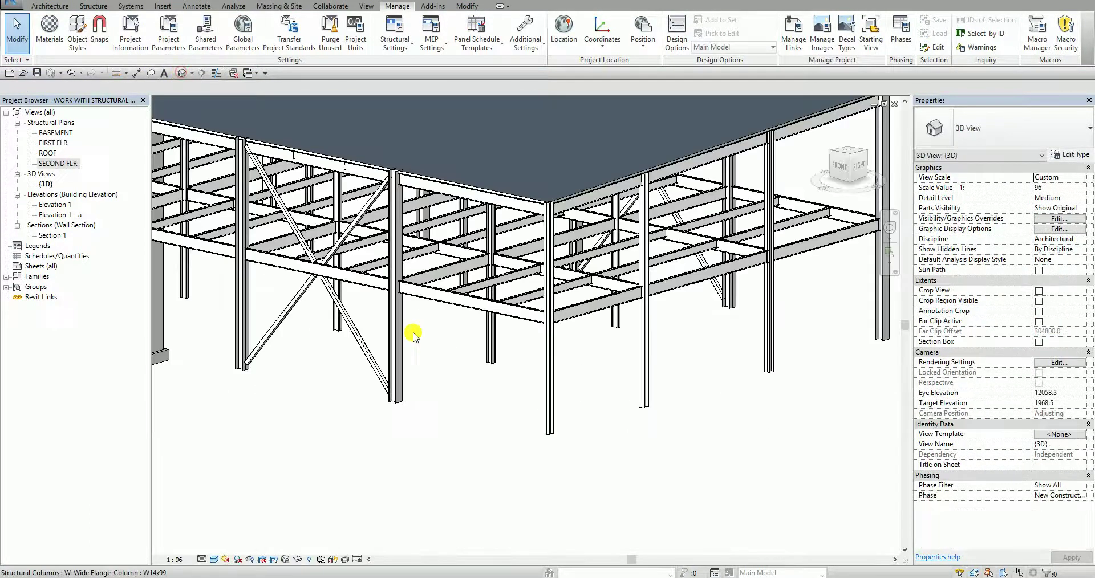
pyautogui.scroll(-3, 488, 388)
pyautogui.keyDown('shift'); pyautogui.moveTo(660, 447); pyautogui.dragTo(458, 311, button='middle'); pyautogui.keyUp('shift')
pyautogui.scroll(-3, 521, 366)
pyautogui.keyDown('shift'); pyautogui.moveTo(520, 366); pyautogui.dragTo(521, 276, button='middle'); pyautogui.keyUp('shift')
pyautogui.scroll(3, 518, 281)
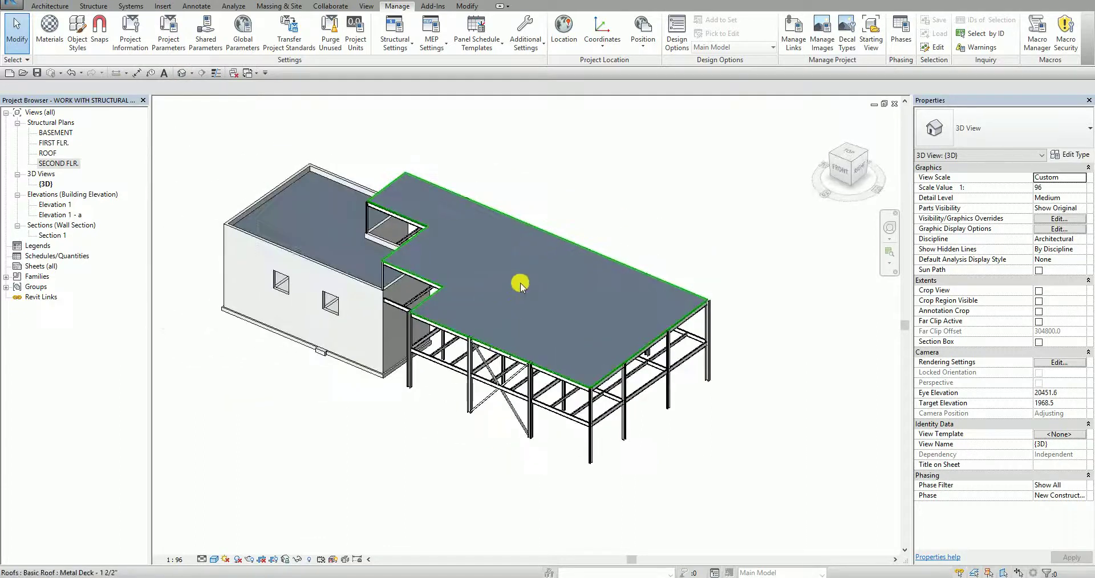
pyautogui.click(513, 285)
pyautogui.rightClick(515, 285)
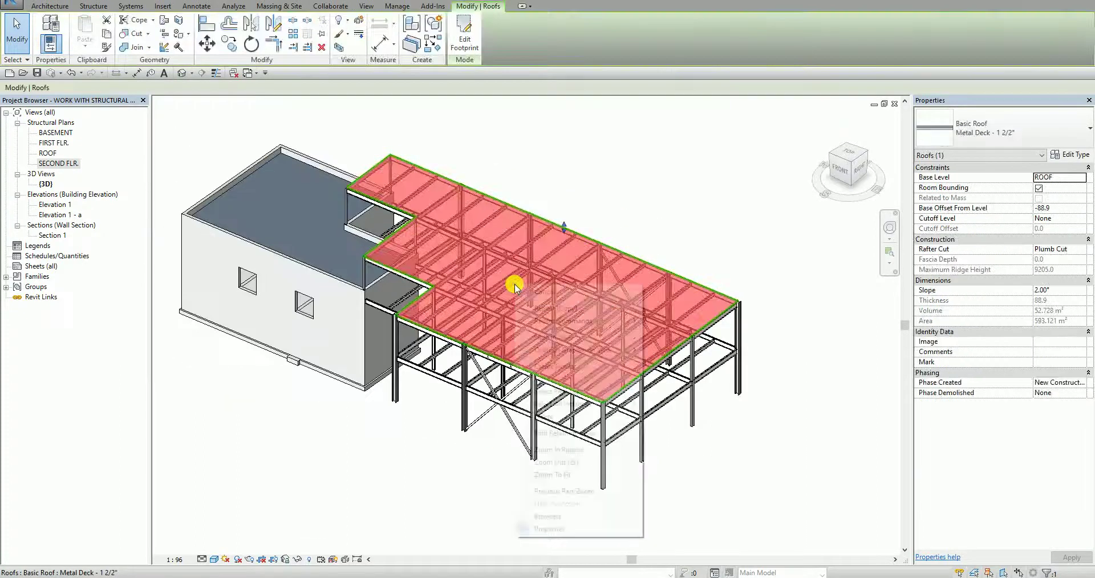
pyautogui.moveTo(562, 340)
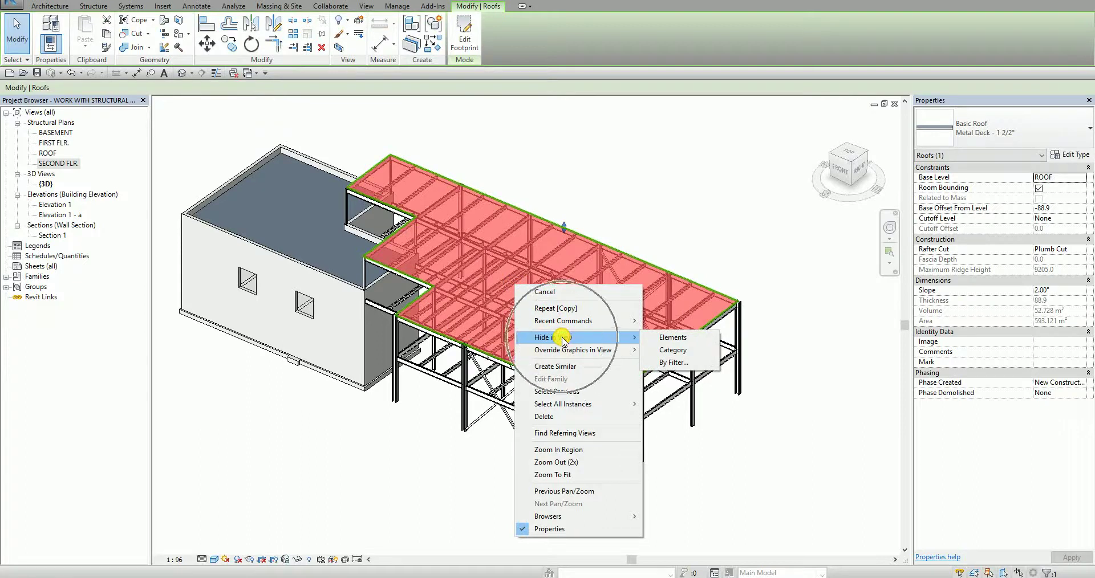
pyautogui.click(675, 351)
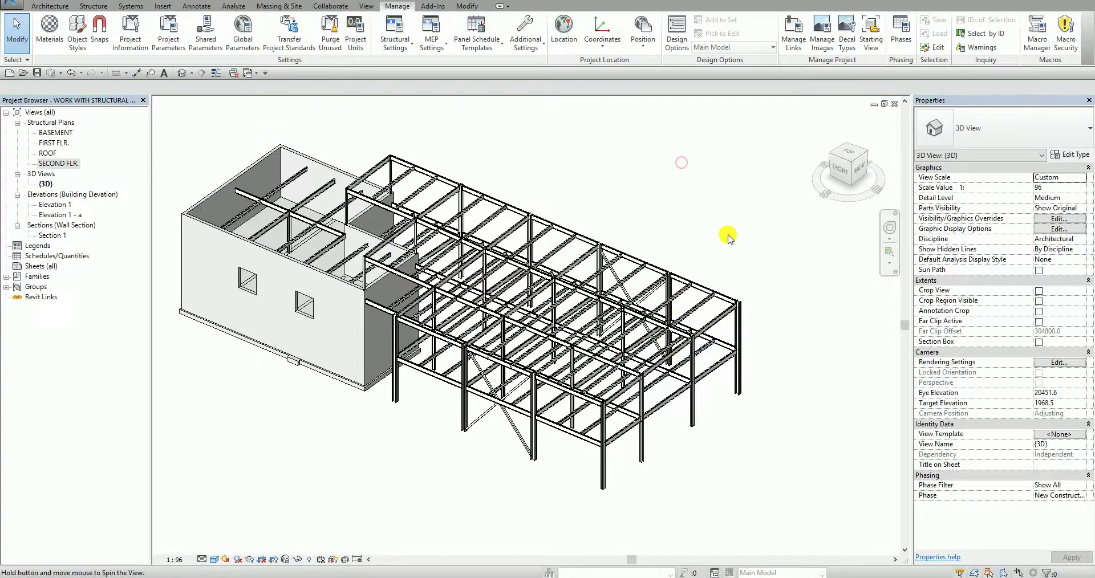
# Step: Examine the HSS braces on grids 4 and 1 in the 3D view from several directions
pyautogui.keyDown('shift'); pyautogui.moveTo(725, 233); pyautogui.dragTo(742, 194, button='middle'); pyautogui.keyUp('shift')
pyautogui.scroll(5, 525, 416)
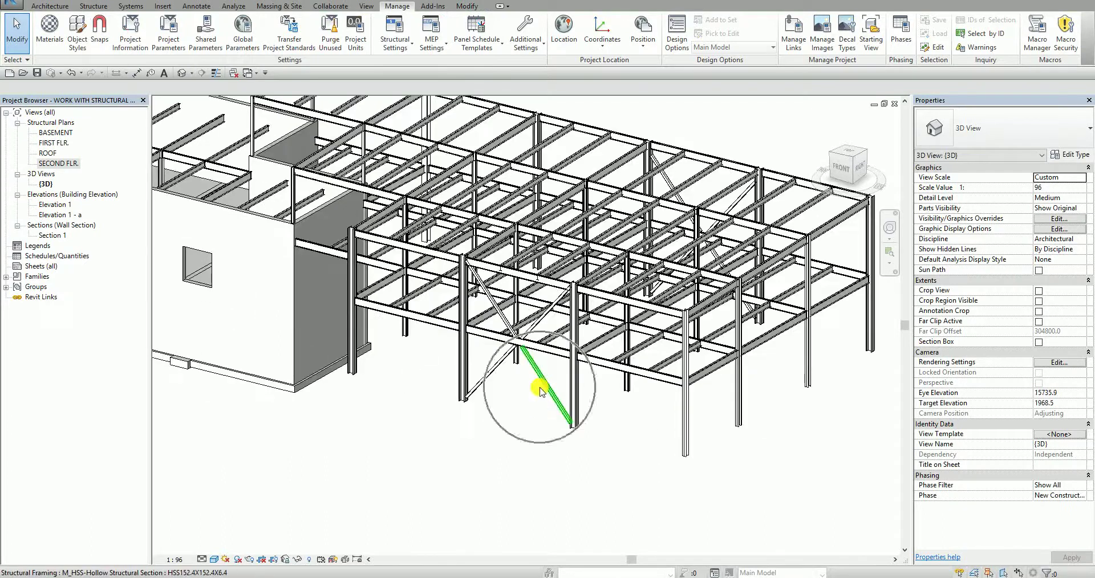
pyautogui.scroll(-3, 545, 327)
pyautogui.keyDown('shift'); pyautogui.moveTo(655, 330); pyautogui.dragTo(684, 371, button='middle'); pyautogui.keyUp('shift')
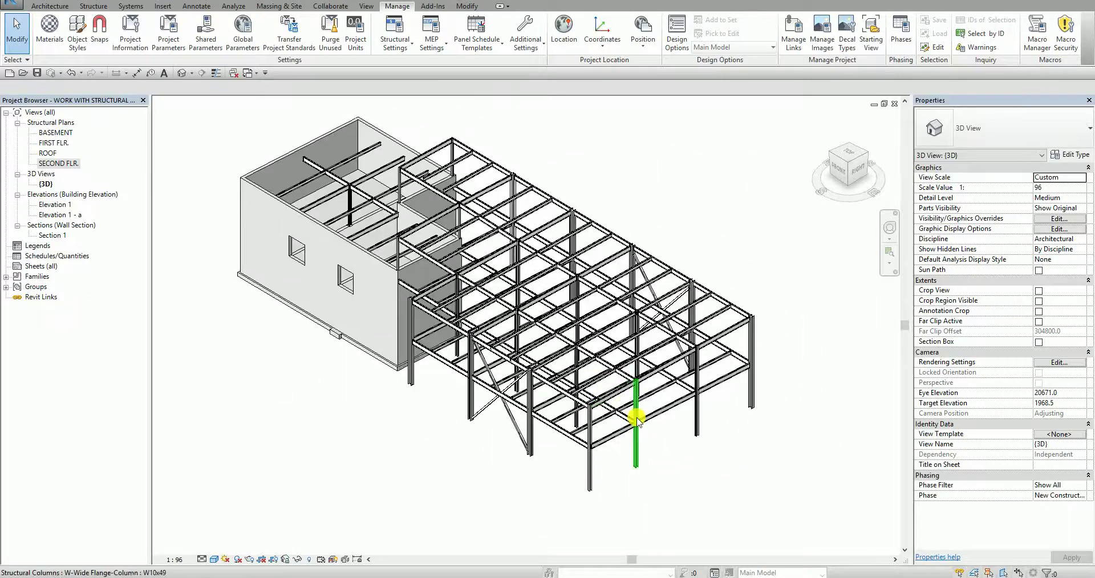
pyautogui.moveTo(616, 425)
pyautogui.keyDown('shift'); pyautogui.mouseDown(button='middle')
pyautogui.moveTo(593, 378)
pyautogui.moveTo(648, 447)
pyautogui.moveTo(696, 450)
pyautogui.moveTo(838, 420)
pyautogui.moveTo(706, 442)
pyautogui.moveTo(741, 433)
pyautogui.moveTo(733, 428)
pyautogui.mouseUp(button='middle'); pyautogui.keyUp('shift')
pyautogui.scroll(4, 668, 288)
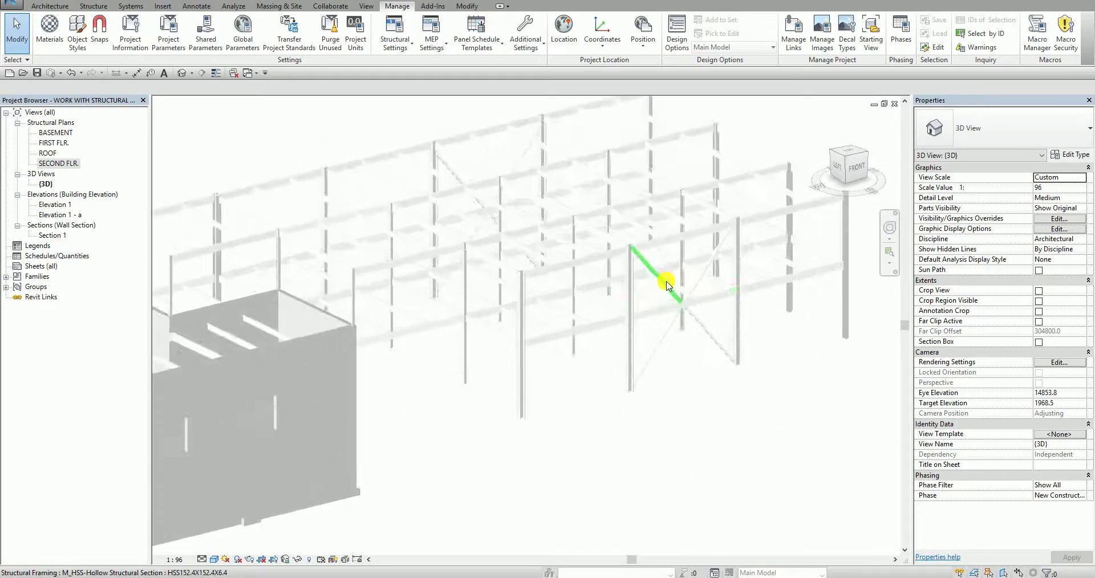
pyautogui.scroll(-3, 676, 372)
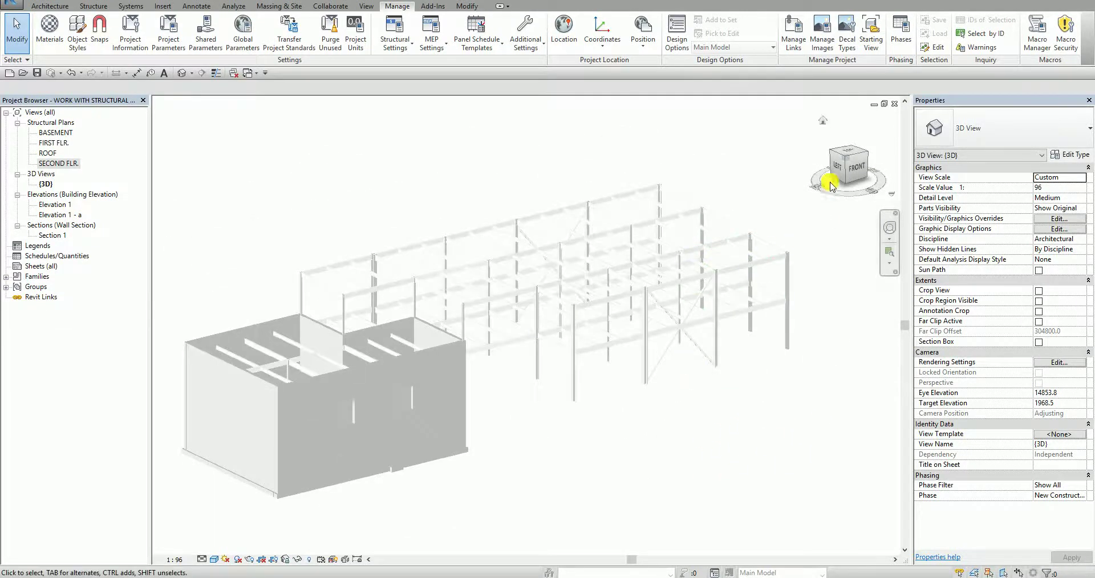
pyautogui.click(841, 154)
pyautogui.keyDown('shift'); pyautogui.moveTo(824, 125); pyautogui.dragTo(738, 196, button='middle'); pyautogui.keyUp('shift')
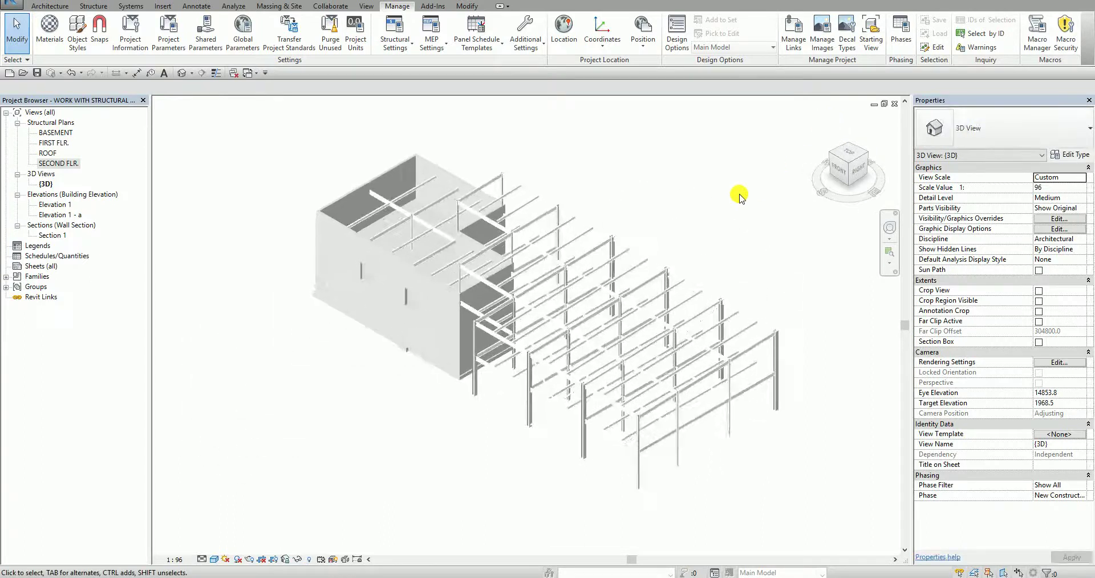